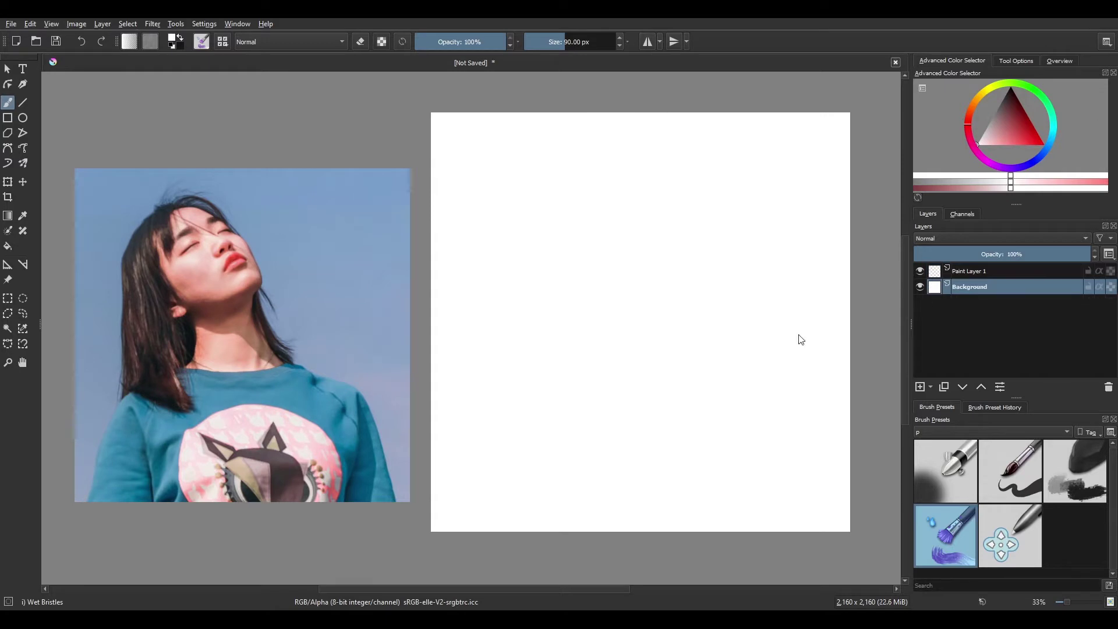
Fill the background layer with light grey and add a new paint layer directly above it
{"action": "key", "text": "BackSpace"}
{"action": "left_click", "coordinate": [921, 388]}
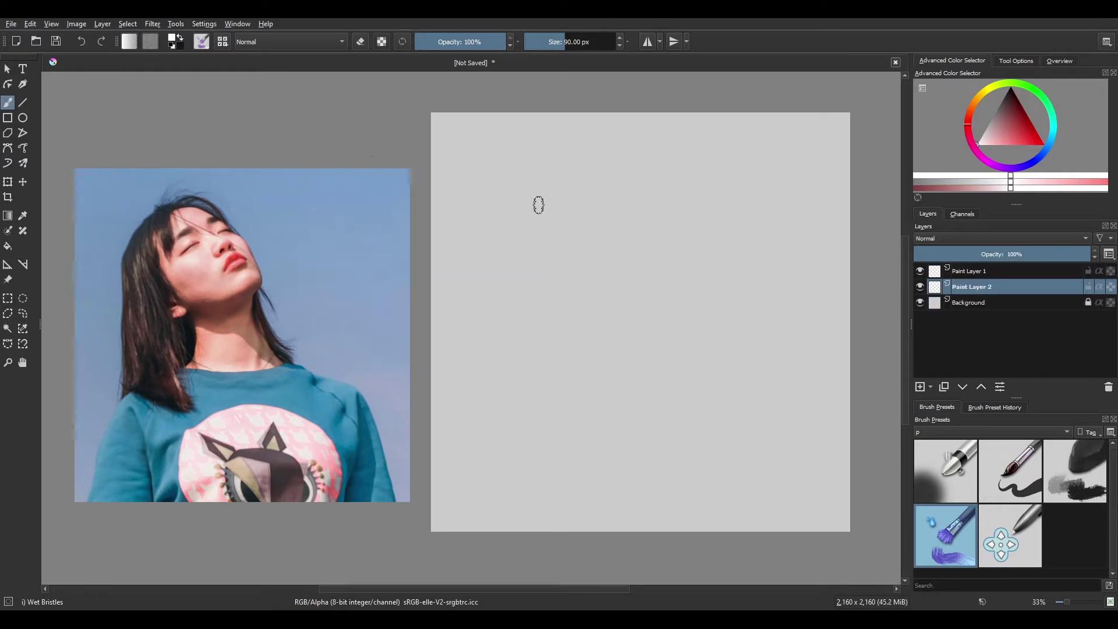
Enlarge the brush to 320 px and cover the canvas with a light blue sky crossed by pale diagonal cloud streaks
{"action": "left_click_drag", "start_coordinate": [539, 204], "coordinate": [552, 242]}
{"action": "left_click", "coordinate": [1002, 138]}
{"action": "key", "text": "]"}
{"action": "key", "text": "]"}
{"action": "key", "text": "]"}
{"action": "key", "text": "]"}
{"action": "key", "text": "]"}
{"action": "key", "text": "]"}
{"action": "key", "text": "]"}
{"action": "key", "text": "]"}
{"action": "key", "text": "]"}
{"action": "key", "text": "]"}
{"action": "key", "text": "]"}
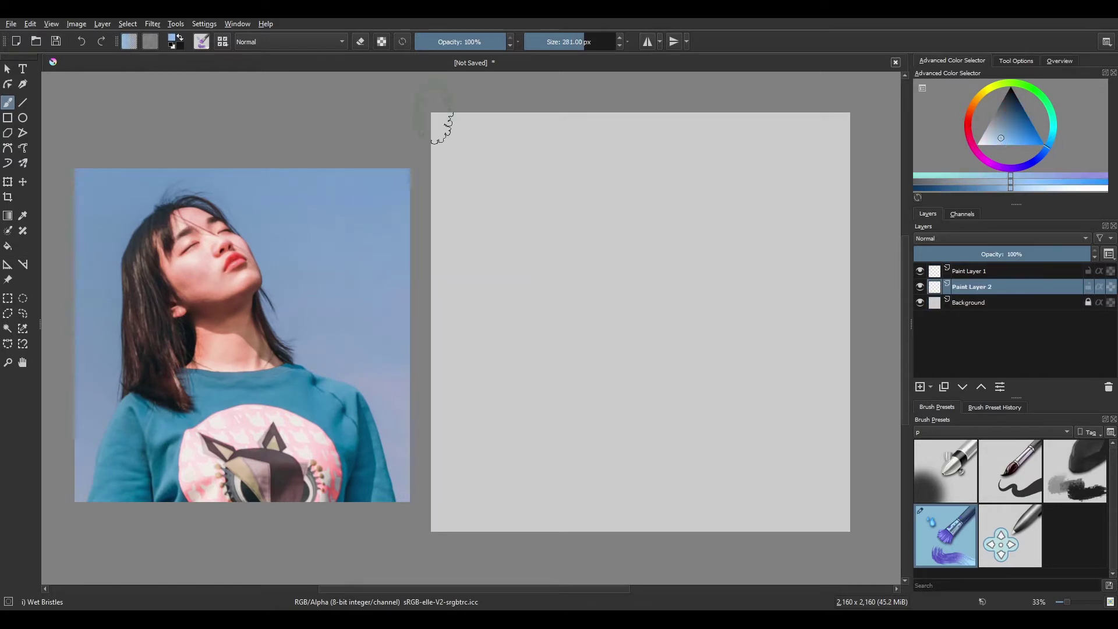
{"action": "mouse_move", "coordinate": [437, 122]}
{"action": "left_mouse_down"}
{"action": "mouse_move", "coordinate": [402, 127]}
{"action": "mouse_move", "coordinate": [590, 188]}
{"action": "mouse_move", "coordinate": [445, 242]}
{"action": "mouse_move", "coordinate": [517, 394]}
{"action": "mouse_move", "coordinate": [804, 431]}
{"action": "mouse_move", "coordinate": [833, 521]}
{"action": "left_mouse_up"}
{"action": "mouse_move", "coordinate": [597, 162]}
{"action": "left_mouse_down"}
{"action": "mouse_move", "coordinate": [829, 129]}
{"action": "mouse_move", "coordinate": [492, 369]}
{"action": "mouse_move", "coordinate": [757, 361]}
{"action": "mouse_move", "coordinate": [815, 398]}
{"action": "left_mouse_up"}
Paint soft pale pink clouds across the lower-left and right areas of the sky
{"action": "left_click", "coordinate": [967, 123]}
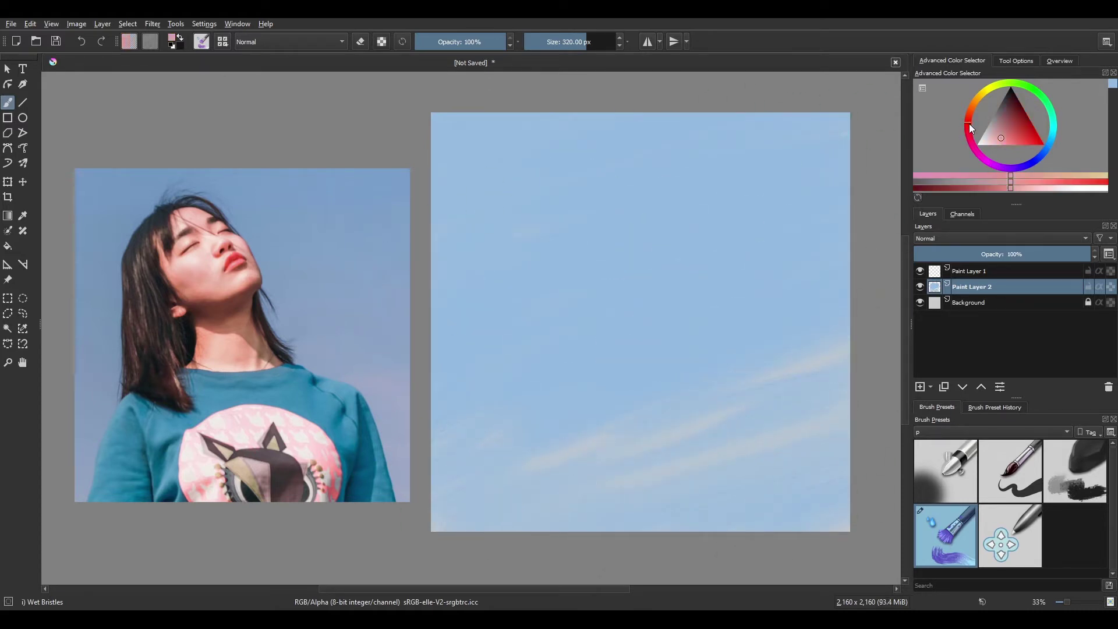
{"action": "left_click", "coordinate": [989, 141]}
{"action": "mouse_move", "coordinate": [482, 379]}
{"action": "left_mouse_down"}
{"action": "mouse_move", "coordinate": [479, 420]}
{"action": "mouse_move", "coordinate": [440, 448]}
{"action": "mouse_move", "coordinate": [531, 444]}
{"action": "mouse_move", "coordinate": [436, 435]}
{"action": "mouse_move", "coordinate": [557, 430]}
{"action": "mouse_move", "coordinate": [619, 461]}
{"action": "mouse_move", "coordinate": [462, 492]}
{"action": "mouse_move", "coordinate": [513, 321]}
{"action": "mouse_move", "coordinate": [503, 300]}
{"action": "mouse_move", "coordinate": [467, 425]}
{"action": "left_mouse_up"}
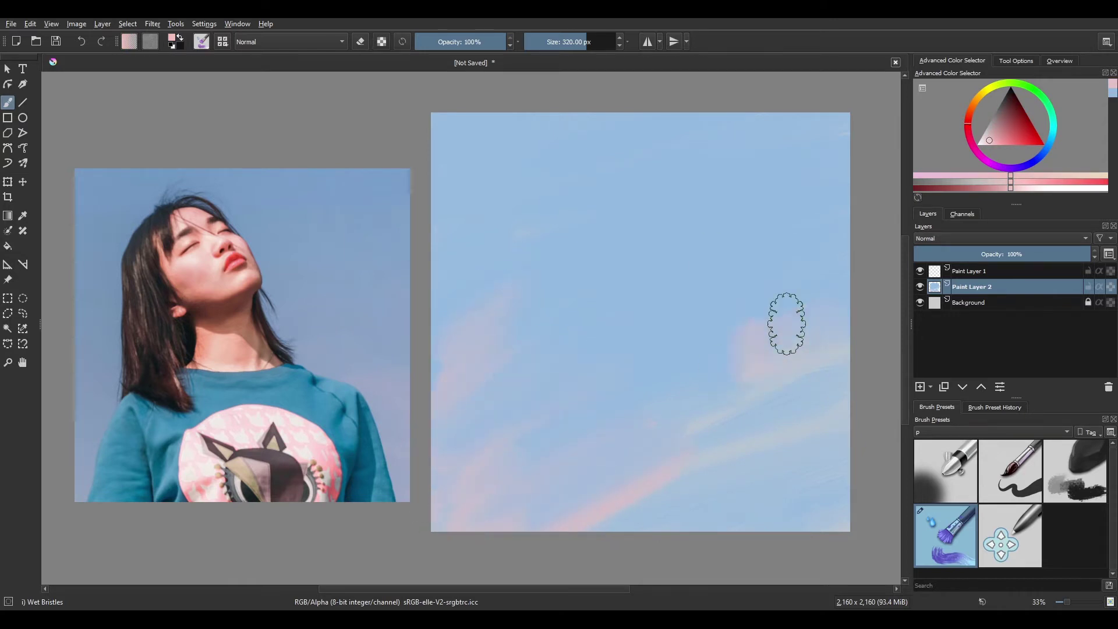
{"action": "left_click_drag", "start_coordinate": [786, 320], "coordinate": [676, 342]}
Try darkening the sky's upper-left corner with a dark muted blue
{"action": "left_click", "coordinate": [1041, 152]}
{"action": "left_click", "coordinate": [1015, 115]}
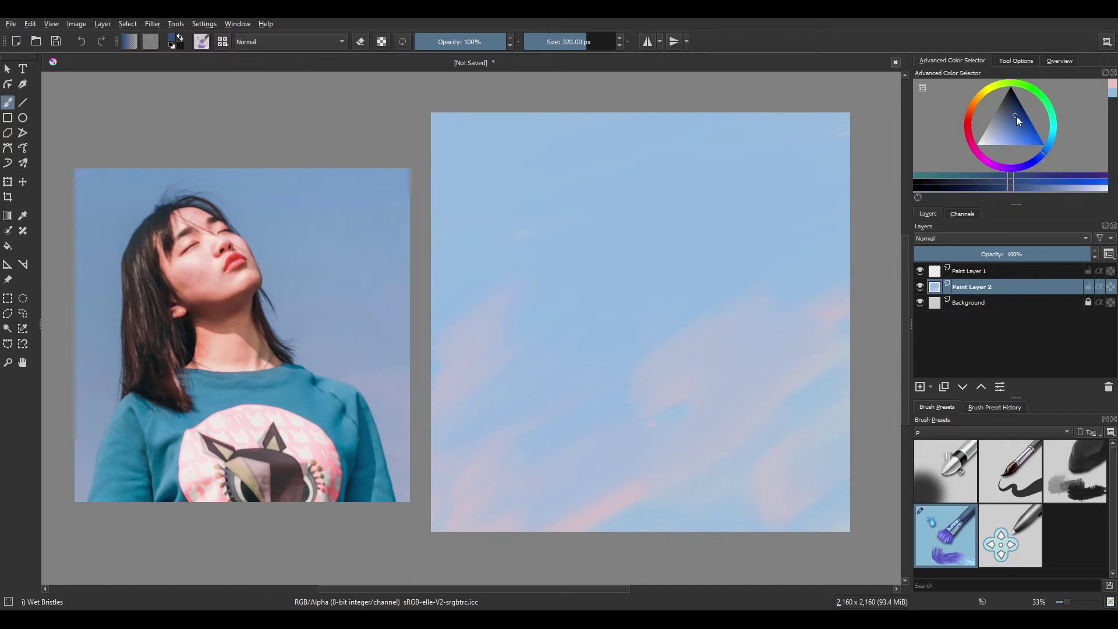
{"action": "mouse_move", "coordinate": [472, 123]}
{"action": "left_mouse_down"}
{"action": "mouse_move", "coordinate": [507, 156]}
{"action": "mouse_move", "coordinate": [529, 141]}
{"action": "mouse_move", "coordinate": [446, 208]}
{"action": "mouse_move", "coordinate": [657, 134]}
{"action": "mouse_move", "coordinate": [474, 300]}
{"action": "left_mouse_up"}
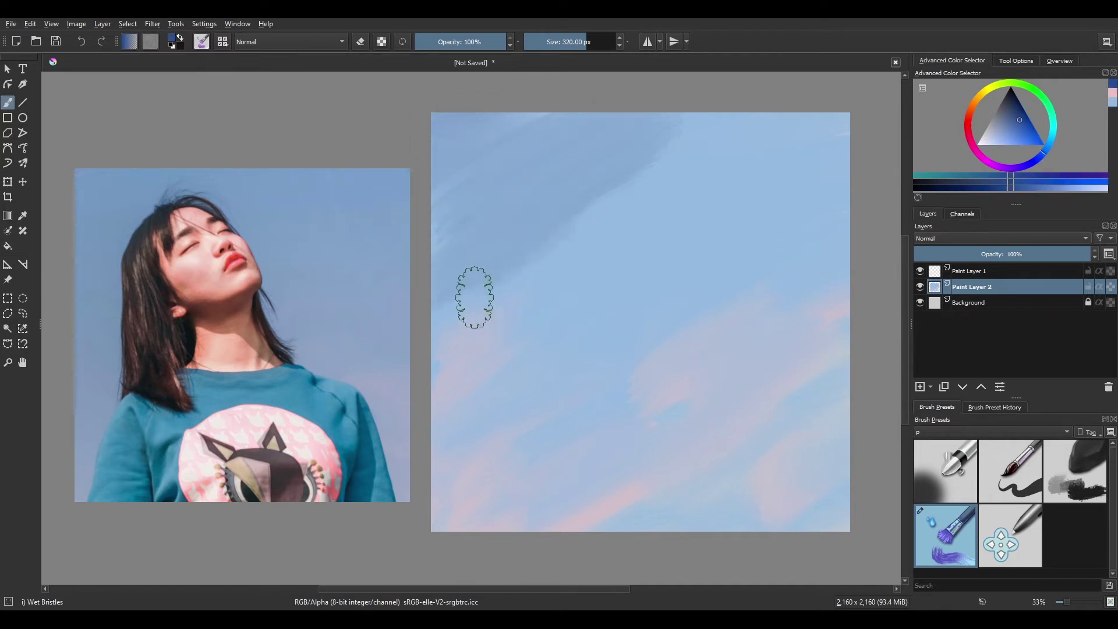
Undo the dark muted strokes and deepen the upper sky with a saturated blue, blending it diagonally into the clouds
{"action": "left_click", "coordinate": [1034, 145]}
{"action": "left_click", "coordinate": [1034, 134]}
{"action": "mouse_move", "coordinate": [475, 120]}
{"action": "left_mouse_down"}
{"action": "mouse_move", "coordinate": [511, 125]}
{"action": "mouse_move", "coordinate": [473, 155]}
{"action": "mouse_move", "coordinate": [596, 131]}
{"action": "mouse_move", "coordinate": [646, 164]}
{"action": "mouse_move", "coordinate": [469, 238]}
{"action": "mouse_move", "coordinate": [509, 220]}
{"action": "left_mouse_up"}
{"action": "key", "text": "ctrl+z"}
{"action": "key", "text": "ctrl+z"}
{"action": "key", "text": "ctrl+z"}
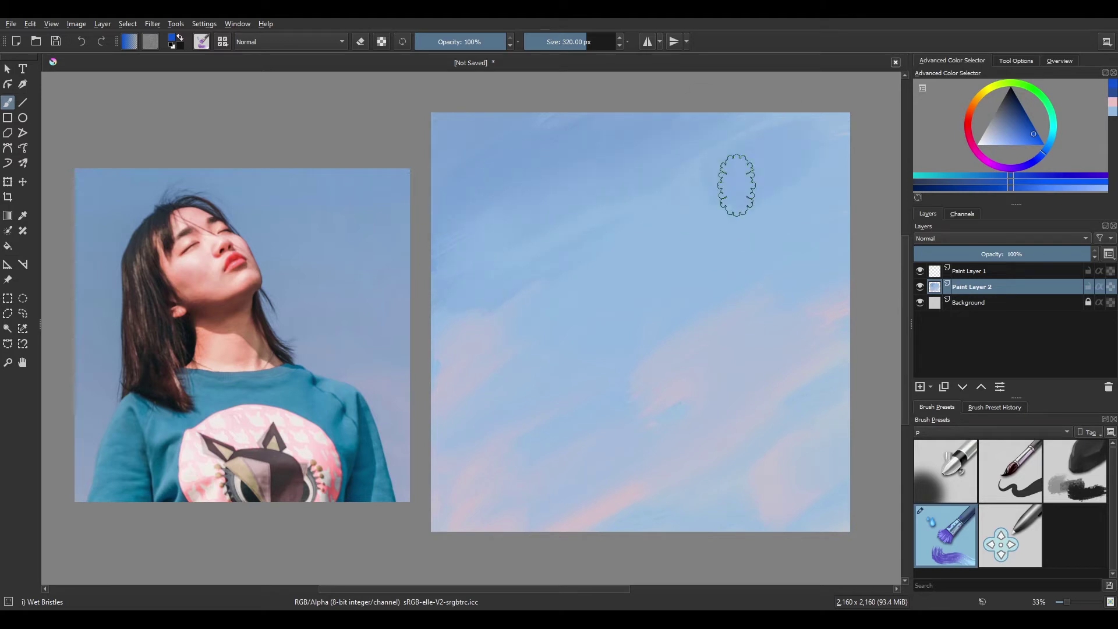
{"action": "mouse_move", "coordinate": [822, 172]}
{"action": "left_mouse_down"}
{"action": "mouse_move", "coordinate": [687, 242]}
{"action": "mouse_move", "coordinate": [730, 108]}
{"action": "mouse_move", "coordinate": [753, 161]}
{"action": "mouse_move", "coordinate": [684, 198]}
{"action": "mouse_move", "coordinate": [801, 208]}
{"action": "mouse_move", "coordinate": [751, 292]}
{"action": "mouse_move", "coordinate": [724, 230]}
{"action": "mouse_move", "coordinate": [554, 367]}
{"action": "mouse_move", "coordinate": [598, 442]}
{"action": "left_mouse_up"}
{"action": "left_click_drag", "start_coordinate": [542, 256], "coordinate": [818, 145]}
Add a paint layer above Paint Layer 1 and block in the figure's long hair with dark navy
{"action": "left_click", "coordinate": [990, 271]}
{"action": "left_click", "coordinate": [920, 387]}
{"action": "left_click_drag", "start_coordinate": [1026, 124], "coordinate": [1009, 106]}
{"action": "mouse_move", "coordinate": [592, 207]}
{"action": "left_mouse_down"}
{"action": "mouse_move", "coordinate": [566, 206]}
{"action": "mouse_move", "coordinate": [547, 267]}
{"action": "mouse_move", "coordinate": [557, 343]}
{"action": "left_mouse_up"}
{"action": "mouse_move", "coordinate": [561, 247]}
{"action": "left_mouse_down"}
{"action": "mouse_move", "coordinate": [605, 183]}
{"action": "mouse_move", "coordinate": [635, 274]}
{"action": "mouse_move", "coordinate": [646, 227]}
{"action": "left_mouse_up"}
Reduce the brush to 144 px and extend the navy silhouette over the crown, the front hair and down the back
{"action": "left_click_drag", "start_coordinate": [622, 200], "coordinate": [587, 200], "text": "shift"}
{"action": "left_click_drag", "start_coordinate": [635, 161], "coordinate": [680, 211]}
{"action": "mouse_move", "coordinate": [647, 177]}
{"action": "left_mouse_down"}
{"action": "mouse_move", "coordinate": [574, 239]}
{"action": "mouse_move", "coordinate": [607, 242]}
{"action": "mouse_move", "coordinate": [555, 248]}
{"action": "mouse_move", "coordinate": [544, 273]}
{"action": "mouse_move", "coordinate": [547, 253]}
{"action": "mouse_move", "coordinate": [532, 364]}
{"action": "mouse_move", "coordinate": [576, 336]}
{"action": "mouse_move", "coordinate": [585, 369]}
{"action": "mouse_move", "coordinate": [558, 394]}
{"action": "mouse_move", "coordinate": [526, 528]}
{"action": "left_mouse_up"}
{"action": "left_click_drag", "start_coordinate": [526, 528], "coordinate": [596, 360]}
{"action": "left_click_drag", "start_coordinate": [651, 212], "coordinate": [632, 255]}
Lay in the shadow base of the face and neck and the warm tint in the hair with dark red-brown
{"action": "left_click", "coordinate": [970, 115]}
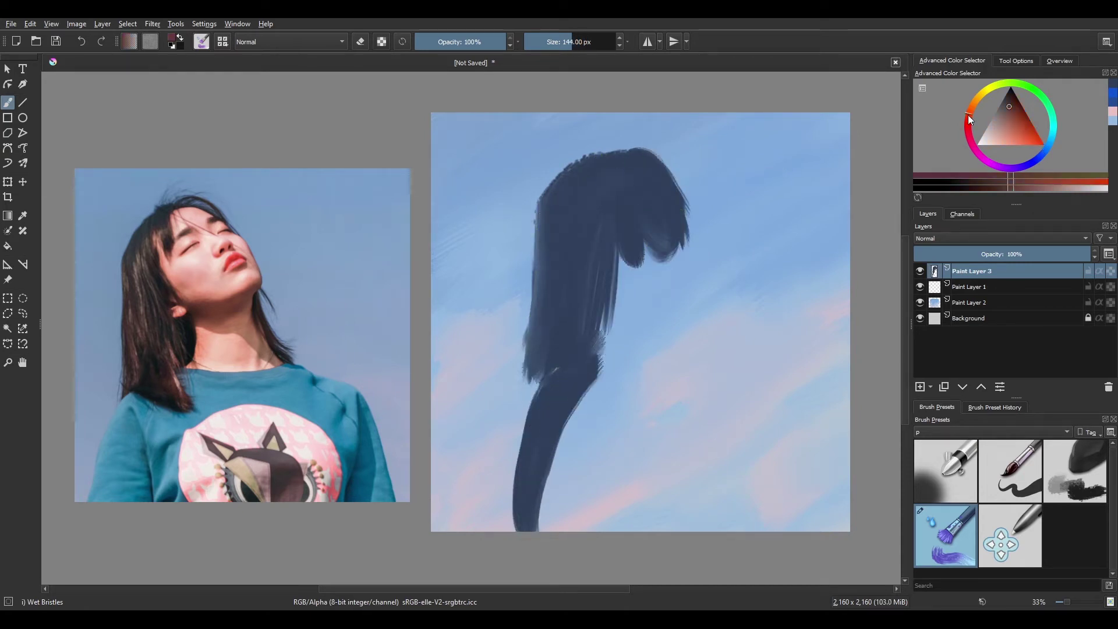
{"action": "left_click_drag", "start_coordinate": [1014, 117], "coordinate": [1022, 131]}
{"action": "left_click", "coordinate": [1025, 113]}
{"action": "mouse_move", "coordinate": [599, 269]}
{"action": "left_mouse_down"}
{"action": "mouse_move", "coordinate": [637, 172]}
{"action": "mouse_move", "coordinate": [648, 169]}
{"action": "mouse_move", "coordinate": [618, 200]}
{"action": "mouse_move", "coordinate": [615, 275]}
{"action": "mouse_move", "coordinate": [678, 236]}
{"action": "mouse_move", "coordinate": [627, 255]}
{"action": "mouse_move", "coordinate": [662, 224]}
{"action": "mouse_move", "coordinate": [680, 273]}
{"action": "mouse_move", "coordinate": [667, 278]}
{"action": "mouse_move", "coordinate": [672, 236]}
{"action": "mouse_move", "coordinate": [682, 282]}
{"action": "mouse_move", "coordinate": [611, 199]}
{"action": "mouse_move", "coordinate": [639, 295]}
{"action": "mouse_move", "coordinate": [650, 294]}
{"action": "mouse_move", "coordinate": [645, 317]}
{"action": "mouse_move", "coordinate": [637, 290]}
{"action": "mouse_move", "coordinate": [662, 311]}
{"action": "mouse_move", "coordinate": [625, 321]}
{"action": "mouse_move", "coordinate": [608, 367]}
{"action": "left_mouse_up"}
{"action": "mouse_move", "coordinate": [569, 187]}
{"action": "left_mouse_down"}
{"action": "mouse_move", "coordinate": [567, 214]}
{"action": "mouse_move", "coordinate": [644, 189]}
{"action": "mouse_move", "coordinate": [623, 209]}
{"action": "mouse_move", "coordinate": [635, 183]}
{"action": "mouse_move", "coordinate": [666, 290]}
{"action": "mouse_move", "coordinate": [651, 364]}
{"action": "left_mouse_up"}
Add a pale patch to the neck and shape the jaw shadow with the red-brown sampled from the face
{"action": "left_click", "coordinate": [1000, 137]}
{"action": "left_click", "coordinate": [1051, 139]}
{"action": "left_click", "coordinate": [627, 258], "text": "ctrl"}
{"action": "mouse_move", "coordinate": [628, 280]}
{"action": "left_mouse_down"}
{"action": "mouse_move", "coordinate": [604, 347]}
{"action": "mouse_move", "coordinate": [607, 312]}
{"action": "left_mouse_up"}
Sample the hair's navy, block in the sweater and shoulders, and refine the hair framing the face
{"action": "left_click", "coordinate": [557, 347], "text": "ctrl"}
{"action": "mouse_move", "coordinate": [574, 399]}
{"action": "left_mouse_down"}
{"action": "mouse_move", "coordinate": [636, 397]}
{"action": "mouse_move", "coordinate": [714, 372]}
{"action": "mouse_move", "coordinate": [768, 442]}
{"action": "mouse_move", "coordinate": [666, 489]}
{"action": "mouse_move", "coordinate": [534, 498]}
{"action": "mouse_move", "coordinate": [558, 442]}
{"action": "mouse_move", "coordinate": [687, 396]}
{"action": "mouse_move", "coordinate": [791, 427]}
{"action": "mouse_move", "coordinate": [796, 529]}
{"action": "left_mouse_up"}
{"action": "mouse_move", "coordinate": [656, 361]}
{"action": "left_mouse_down"}
{"action": "mouse_move", "coordinate": [629, 294]}
{"action": "mouse_move", "coordinate": [595, 346]}
{"action": "mouse_move", "coordinate": [586, 256]}
{"action": "mouse_move", "coordinate": [626, 160]}
{"action": "mouse_move", "coordinate": [667, 350]}
{"action": "mouse_move", "coordinate": [684, 326]}
{"action": "mouse_move", "coordinate": [666, 279]}
{"action": "mouse_move", "coordinate": [635, 326]}
{"action": "mouse_move", "coordinate": [660, 318]}
{"action": "mouse_move", "coordinate": [613, 259]}
{"action": "mouse_move", "coordinate": [627, 187]}
{"action": "mouse_move", "coordinate": [699, 265]}
{"action": "mouse_move", "coordinate": [670, 293]}
{"action": "mouse_move", "coordinate": [687, 303]}
{"action": "mouse_move", "coordinate": [690, 273]}
{"action": "mouse_move", "coordinate": [699, 343]}
{"action": "mouse_move", "coordinate": [658, 262]}
{"action": "mouse_move", "coordinate": [644, 305]}
{"action": "mouse_move", "coordinate": [675, 222]}
{"action": "mouse_move", "coordinate": [635, 169]}
{"action": "mouse_move", "coordinate": [587, 202]}
{"action": "mouse_move", "coordinate": [581, 187]}
{"action": "mouse_move", "coordinate": [605, 224]}
{"action": "left_mouse_up"}
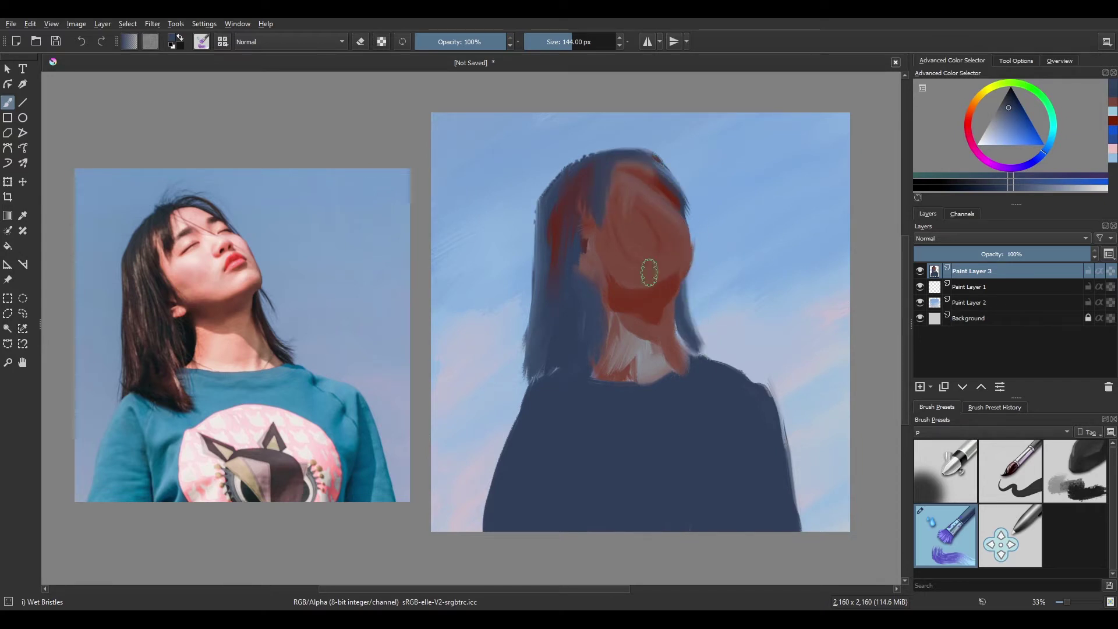
Mirror the canvas view and reshape the hairline and crown with a 96 px navy brush
{"action": "key", "text": "m"}
{"action": "key", "text": "bracketleft"}
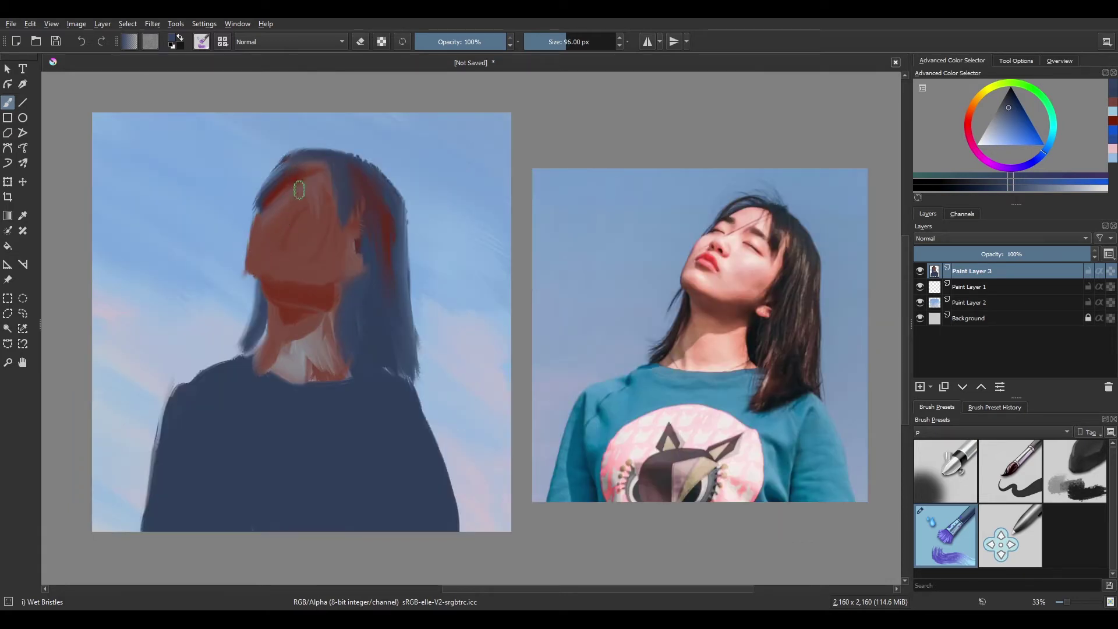
{"action": "mouse_move", "coordinate": [273, 185]}
{"action": "left_mouse_down"}
{"action": "mouse_move", "coordinate": [342, 149]}
{"action": "mouse_move", "coordinate": [272, 209]}
{"action": "left_mouse_up"}
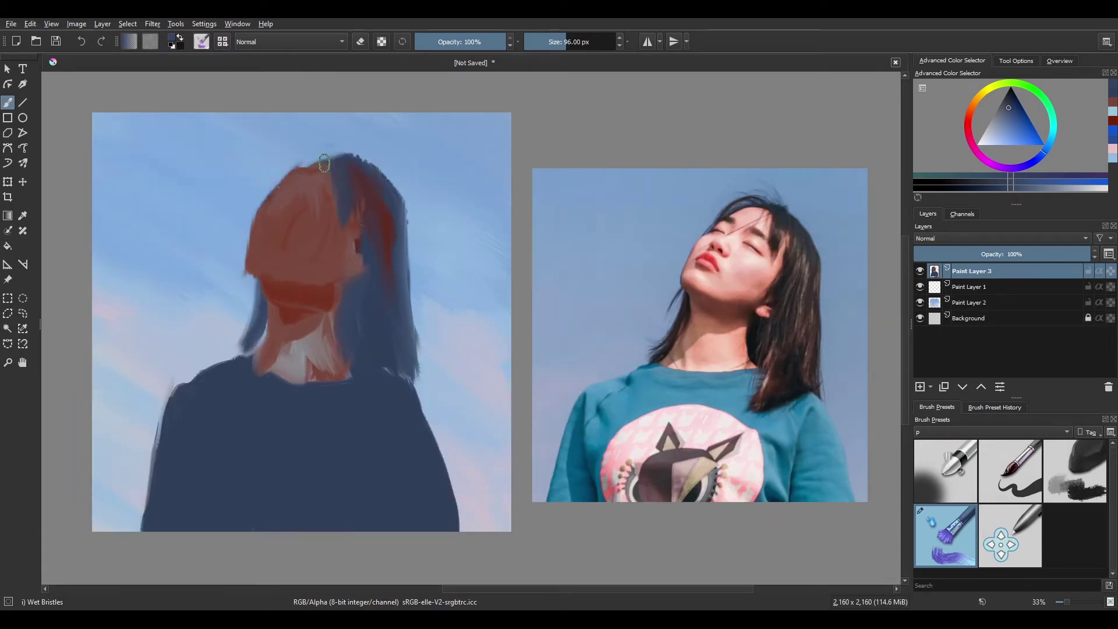
{"action": "mouse_move", "coordinate": [342, 157]}
{"action": "left_mouse_down"}
{"action": "mouse_move", "coordinate": [279, 174]}
{"action": "mouse_move", "coordinate": [325, 160]}
{"action": "mouse_move", "coordinate": [390, 188]}
{"action": "left_mouse_up"}
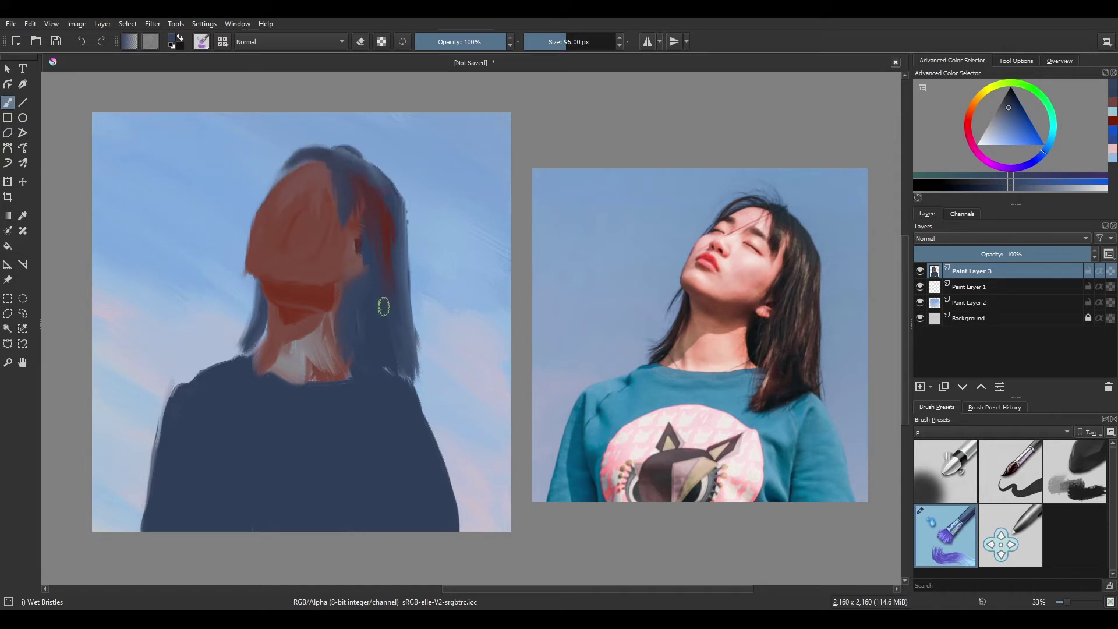
{"action": "left_click_drag", "start_coordinate": [323, 358], "coordinate": [315, 372]}
Paint the lit planes of the face, neck and collar area in light pink skin tone with an 84 px brush
{"action": "left_click", "coordinate": [973, 103]}
{"action": "left_click_drag", "start_coordinate": [1009, 119], "coordinate": [997, 141]}
{"action": "left_click", "coordinate": [969, 115]}
{"action": "mouse_move", "coordinate": [312, 172]}
{"action": "left_mouse_down"}
{"action": "mouse_move", "coordinate": [287, 187]}
{"action": "mouse_move", "coordinate": [278, 217]}
{"action": "mouse_move", "coordinate": [259, 212]}
{"action": "mouse_move", "coordinate": [280, 188]}
{"action": "mouse_move", "coordinate": [275, 200]}
{"action": "mouse_move", "coordinate": [290, 207]}
{"action": "mouse_move", "coordinate": [271, 218]}
{"action": "mouse_move", "coordinate": [271, 245]}
{"action": "mouse_move", "coordinate": [258, 233]}
{"action": "mouse_move", "coordinate": [258, 245]}
{"action": "mouse_move", "coordinate": [278, 247]}
{"action": "mouse_move", "coordinate": [304, 219]}
{"action": "mouse_move", "coordinate": [317, 231]}
{"action": "mouse_move", "coordinate": [303, 232]}
{"action": "mouse_move", "coordinate": [308, 263]}
{"action": "mouse_move", "coordinate": [251, 267]}
{"action": "mouse_move", "coordinate": [291, 281]}
{"action": "mouse_move", "coordinate": [337, 264]}
{"action": "mouse_move", "coordinate": [308, 260]}
{"action": "mouse_move", "coordinate": [316, 236]}
{"action": "mouse_move", "coordinate": [301, 214]}
{"action": "mouse_move", "coordinate": [317, 188]}
{"action": "left_mouse_up"}
{"action": "mouse_move", "coordinate": [296, 341]}
{"action": "left_mouse_down"}
{"action": "mouse_move", "coordinate": [328, 335]}
{"action": "mouse_move", "coordinate": [267, 368]}
{"action": "mouse_move", "coordinate": [331, 363]}
{"action": "mouse_move", "coordinate": [326, 321]}
{"action": "mouse_move", "coordinate": [317, 364]}
{"action": "mouse_move", "coordinate": [344, 370]}
{"action": "left_mouse_up"}
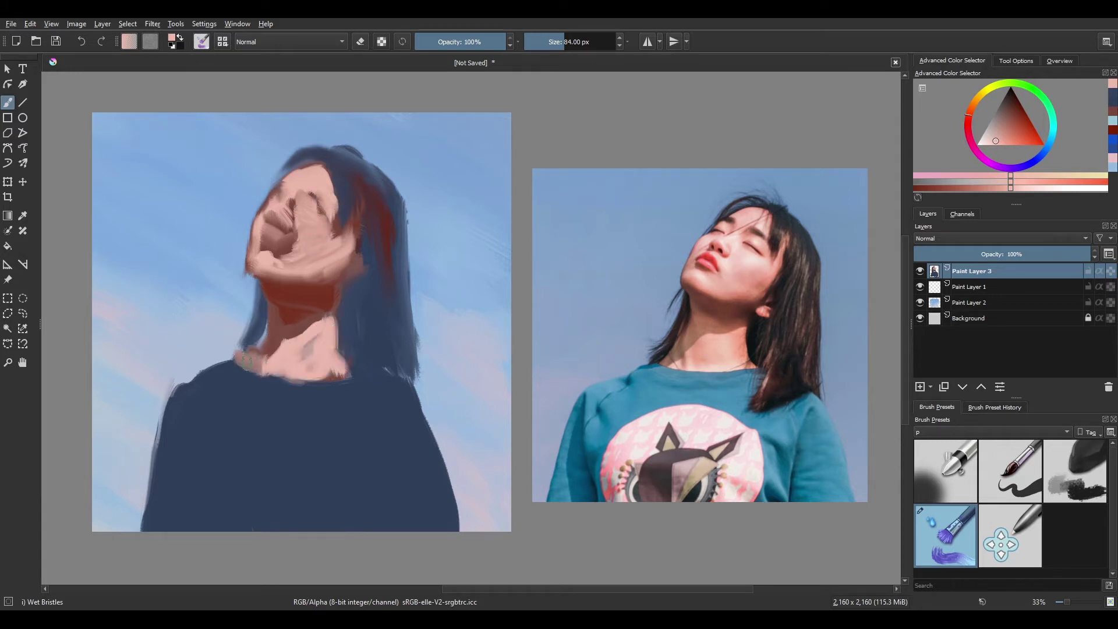
{"action": "left_click_drag", "start_coordinate": [265, 382], "coordinate": [334, 384]}
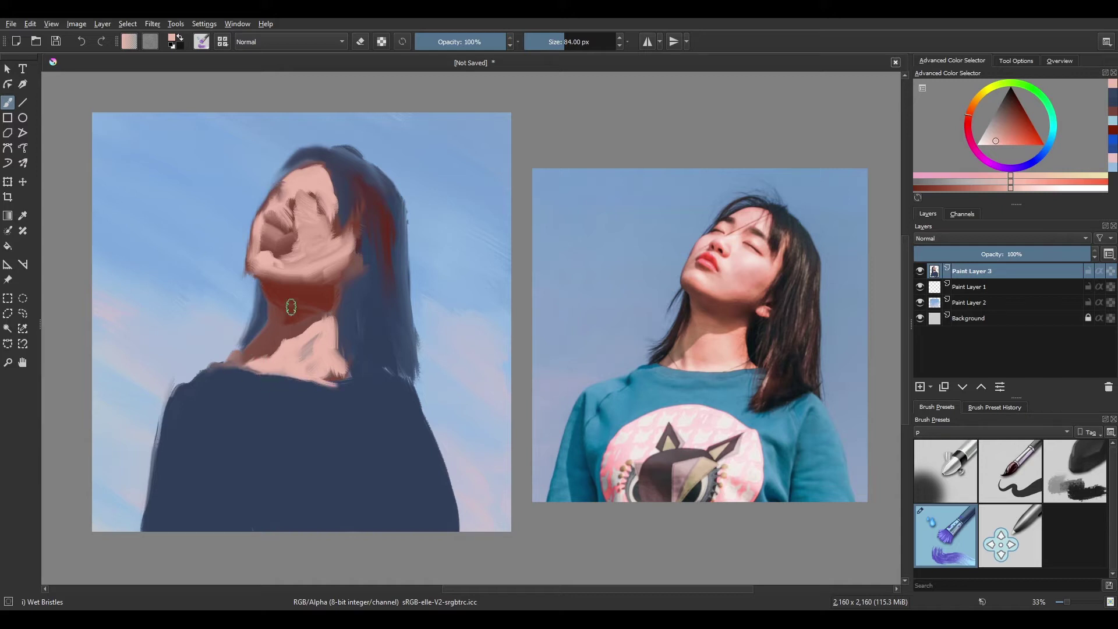
{"action": "mouse_move", "coordinate": [259, 237]}
{"action": "left_mouse_down"}
{"action": "mouse_move", "coordinate": [288, 250]}
{"action": "mouse_move", "coordinate": [304, 218]}
{"action": "left_mouse_up"}
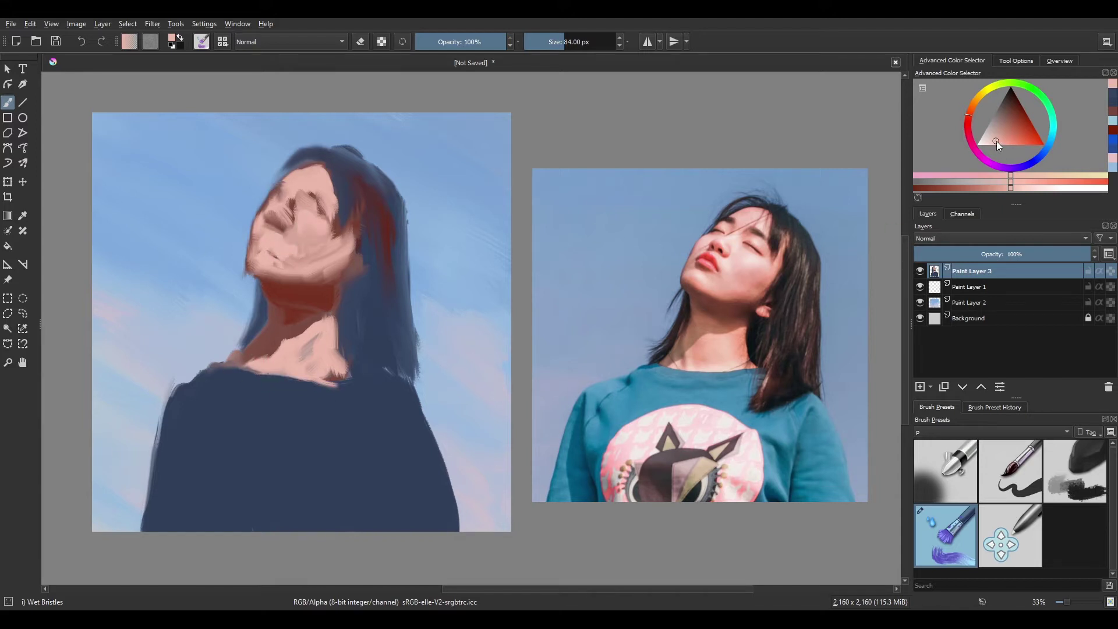
Warm the nose, cheek and jaw with salmon pink and add pale pink highlights around the eyes and brow
{"action": "left_click_drag", "start_coordinate": [997, 141], "coordinate": [1002, 145]}
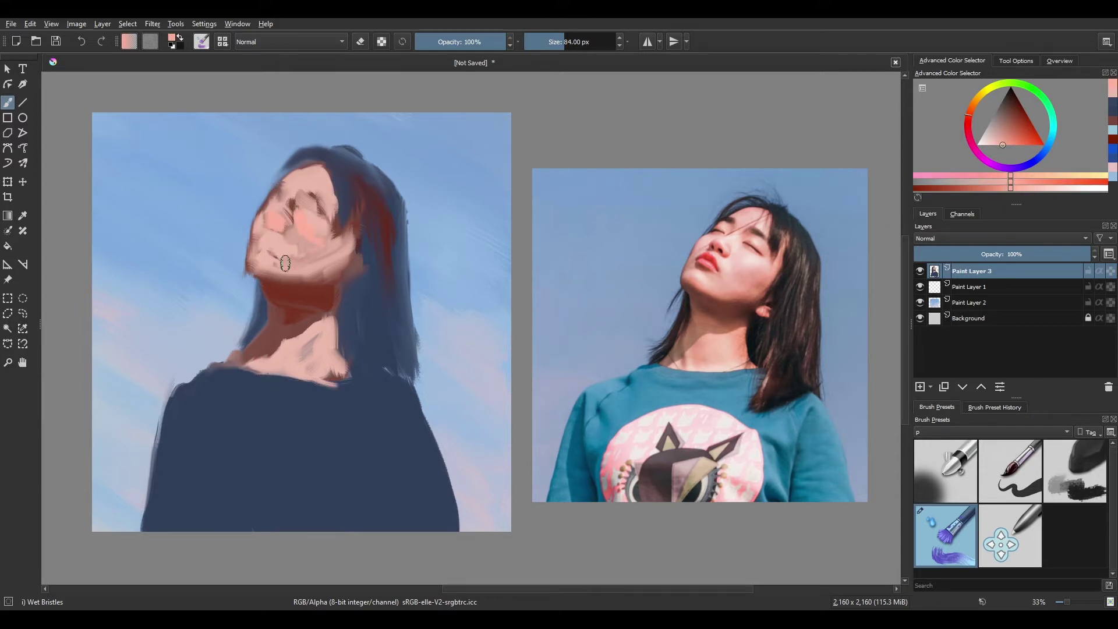
{"action": "left_click_drag", "start_coordinate": [253, 269], "coordinate": [335, 270]}
{"action": "left_click_drag", "start_coordinate": [997, 146], "coordinate": [994, 151]}
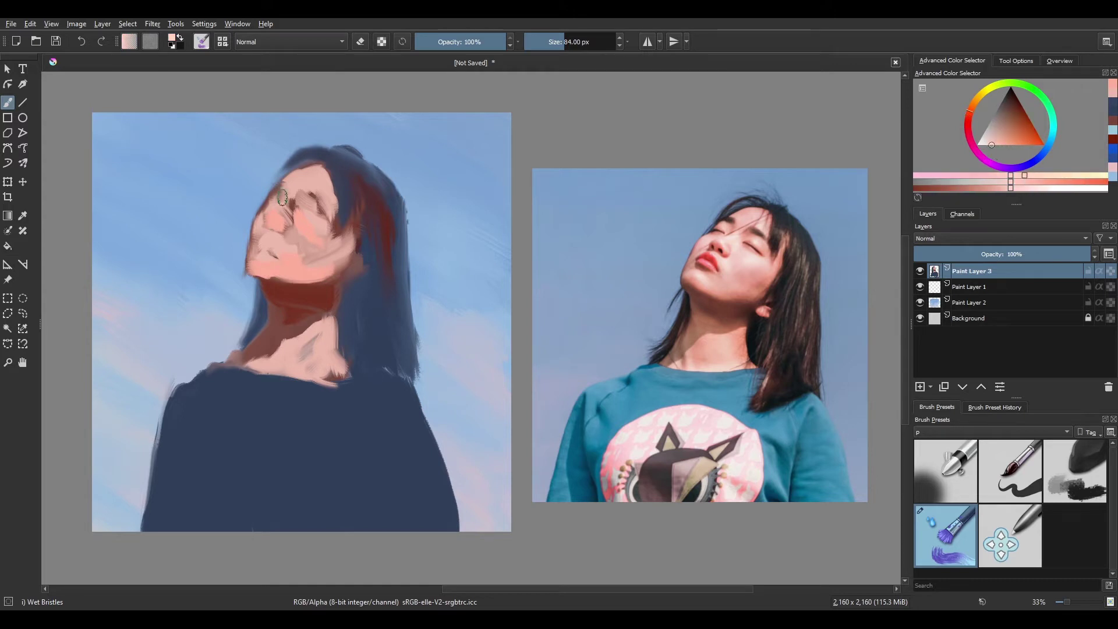
{"action": "left_click", "coordinate": [328, 193]}
{"action": "left_click", "coordinate": [1029, 188]}
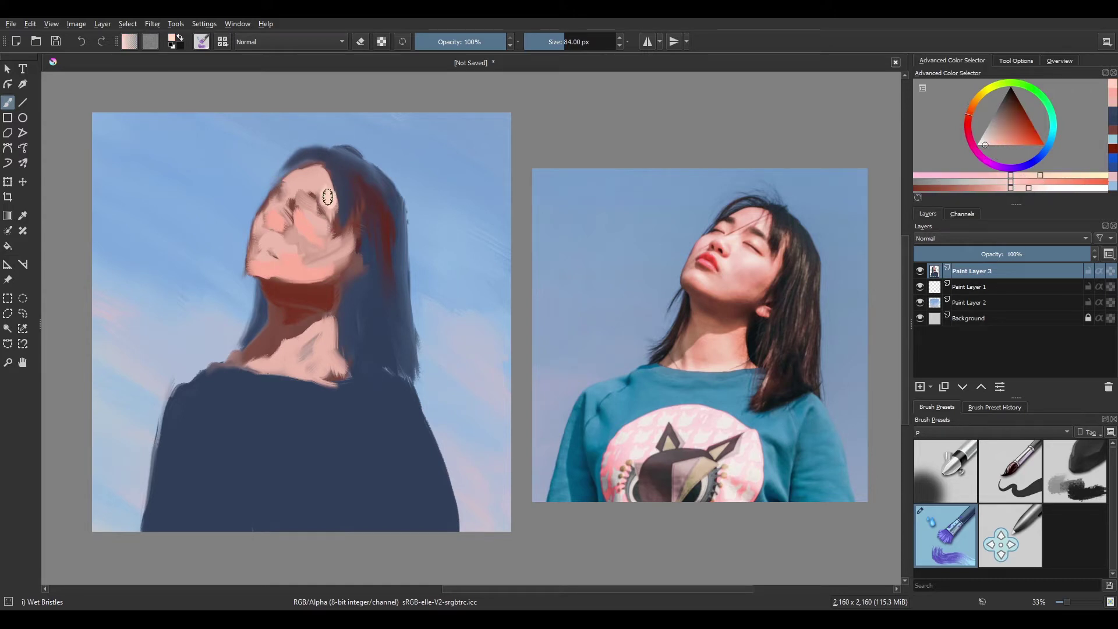
{"action": "left_click_drag", "start_coordinate": [327, 196], "coordinate": [319, 193]}
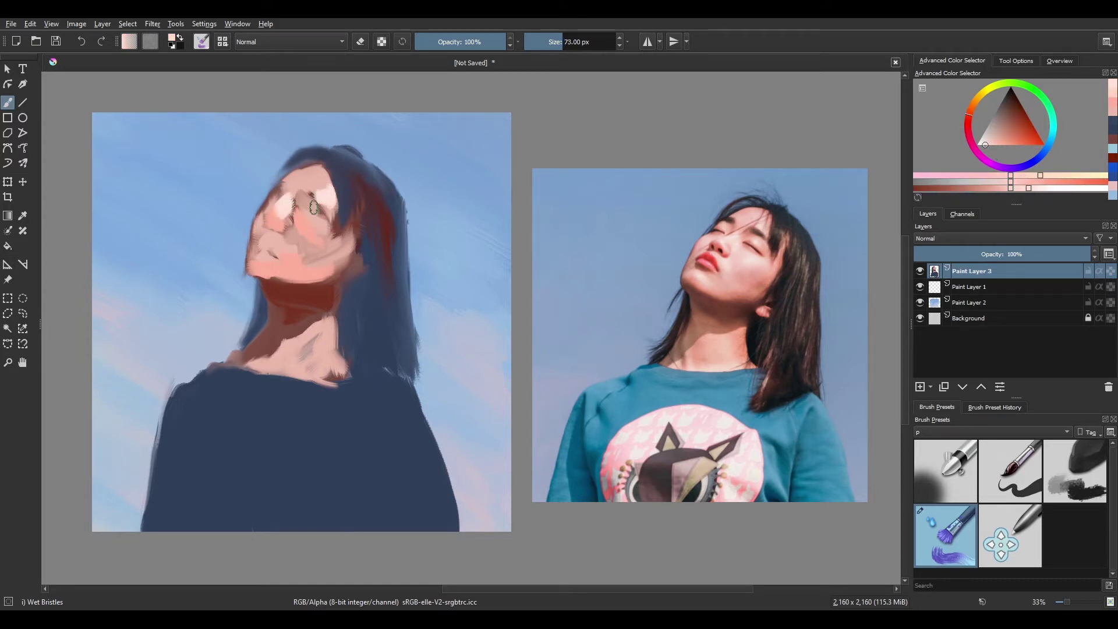
Unmirror the view and sketch the near eye with a 28 px brush in brownish pink sampled beside the brow
{"action": "key", "text": "m"}
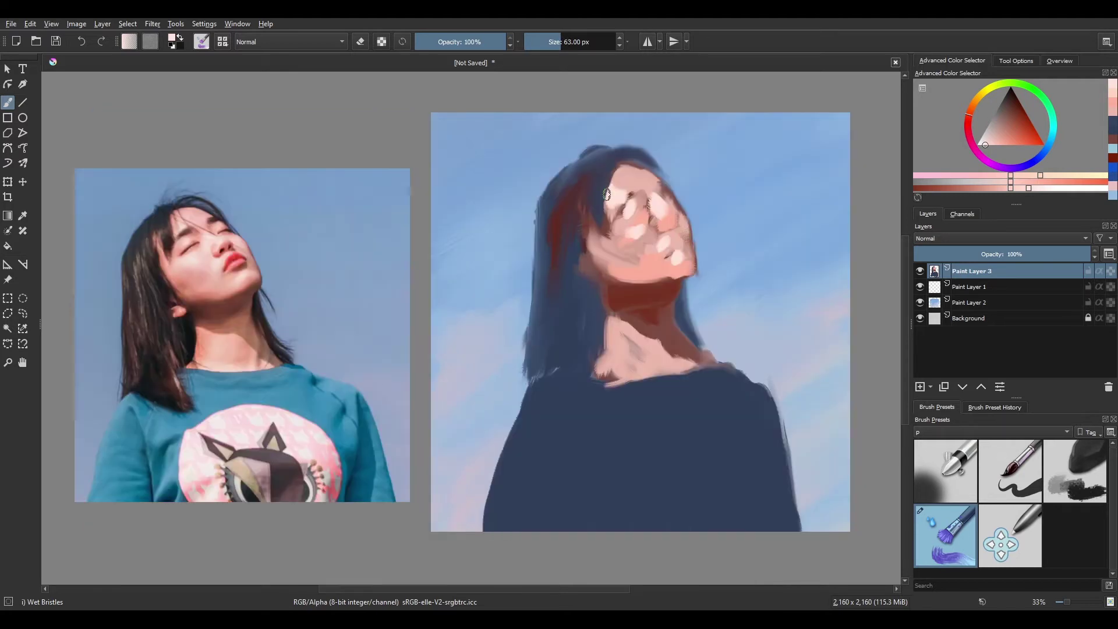
{"action": "left_click", "coordinate": [629, 201], "text": "ctrl"}
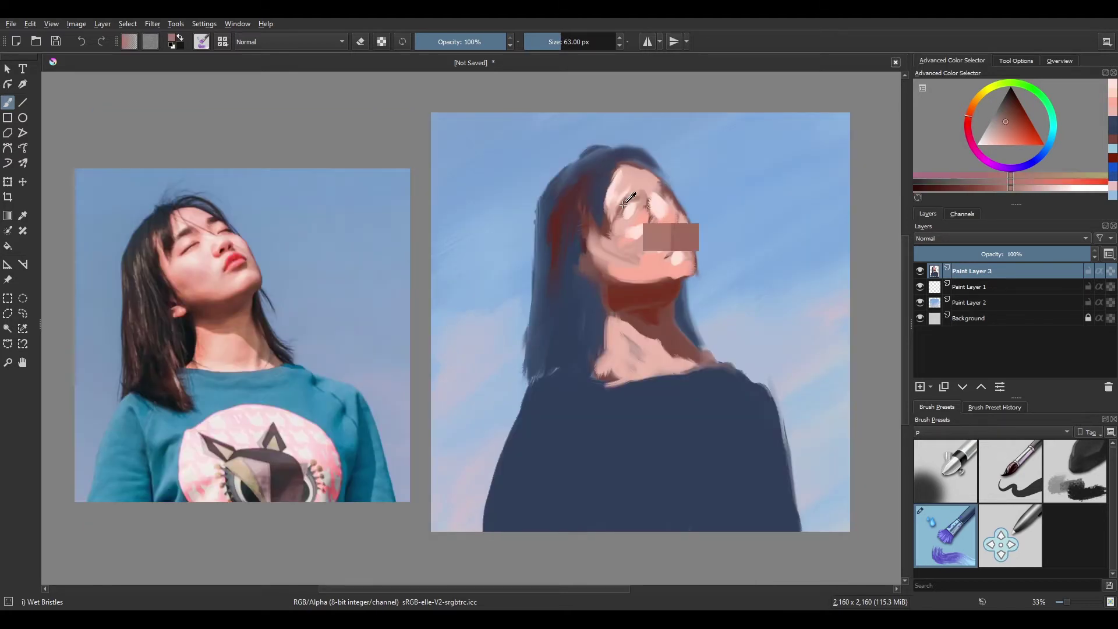
{"action": "key", "text": "bracketleft"}
{"action": "key", "text": "bracketleft"}
{"action": "key", "text": "bracketleft"}
{"action": "key", "text": "bracketleft"}
{"action": "key", "text": "bracketleft"}
{"action": "key", "text": "bracketleft"}
{"action": "key", "text": "bracketleft"}
{"action": "key", "text": "bracketleft"}
{"action": "key", "text": "bracketleft"}
{"action": "key", "text": "bracketleft"}
{"action": "key", "text": "bracketleft"}
{"action": "left_click_drag", "start_coordinate": [637, 208], "coordinate": [620, 221]}
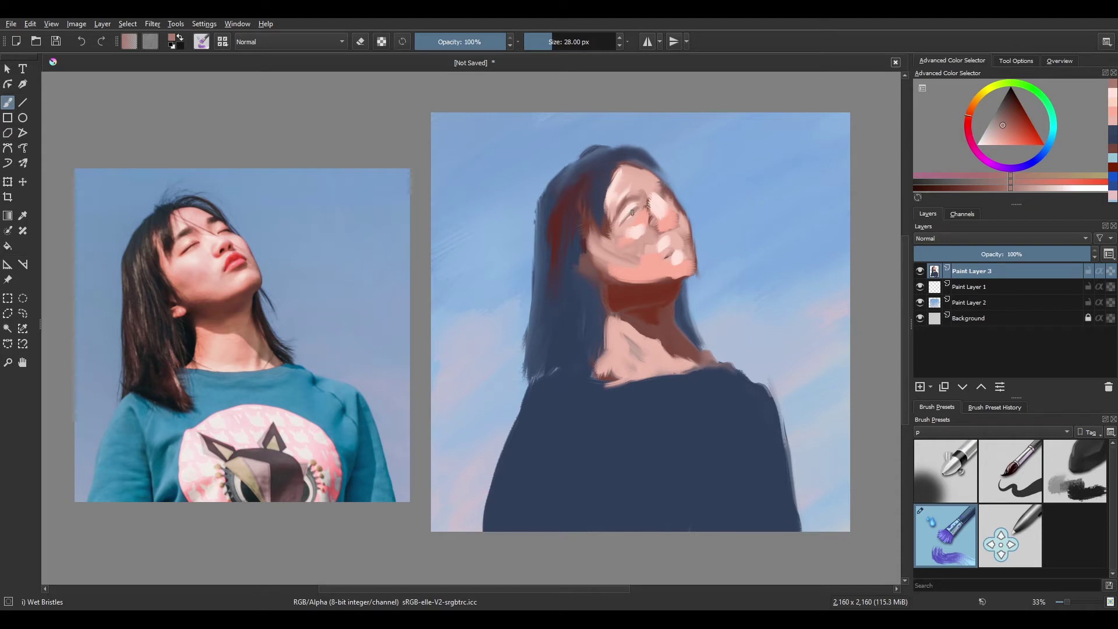
Define the closed near eye with dark reddish brown and soften it with coral sampled from the jaw
{"action": "left_click", "coordinate": [642, 199], "text": "ctrl"}
{"action": "left_click", "coordinate": [1016, 113]}
{"action": "left_click_drag", "start_coordinate": [636, 210], "coordinate": [627, 217]}
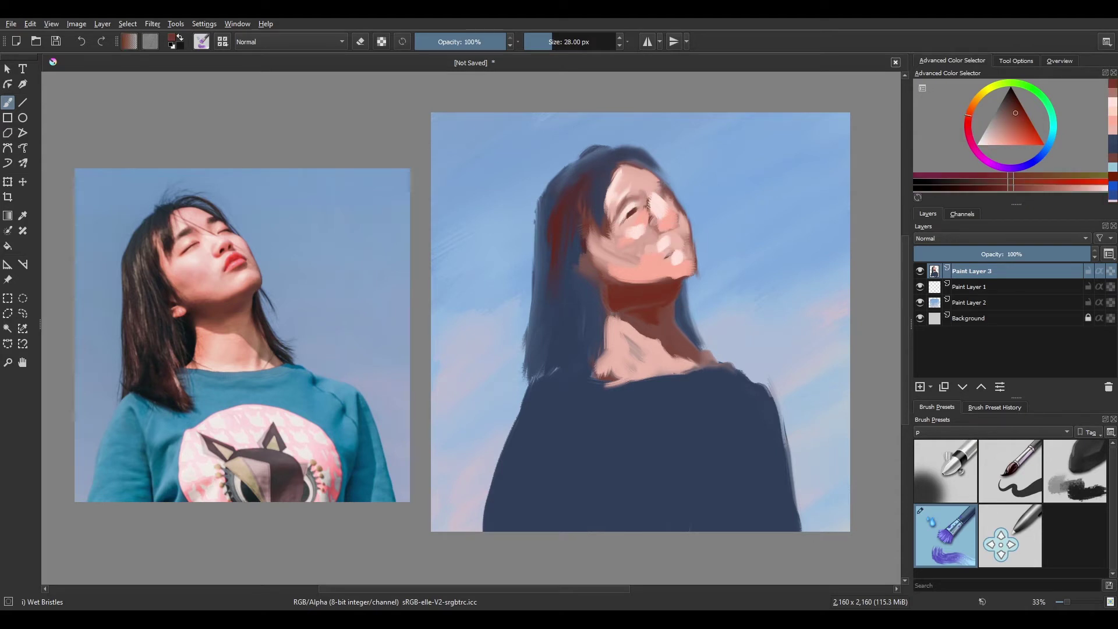
{"action": "left_click", "coordinate": [641, 289], "text": "ctrl"}
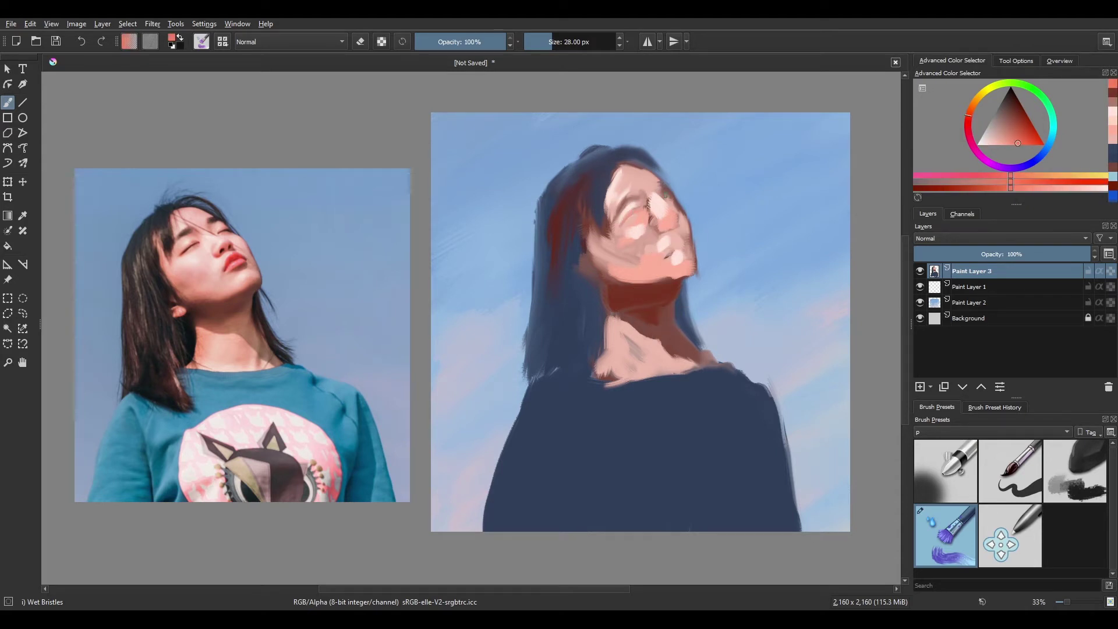
Shape the far eye, nose bridge and cheek using skin tones sampled from the surrounding face
{"action": "left_click", "coordinate": [665, 195], "text": "ctrl"}
{"action": "mouse_move", "coordinate": [668, 195]}
{"action": "left_mouse_down"}
{"action": "mouse_move", "coordinate": [658, 187]}
{"action": "mouse_move", "coordinate": [676, 223]}
{"action": "mouse_move", "coordinate": [659, 188]}
{"action": "left_mouse_up"}
{"action": "left_click", "coordinate": [663, 185], "text": "ctrl"}
{"action": "left_click", "coordinate": [672, 213], "text": "ctrl"}
{"action": "left_click", "coordinate": [639, 230], "text": "ctrl"}
{"action": "left_click", "coordinate": [667, 221], "text": "ctrl"}
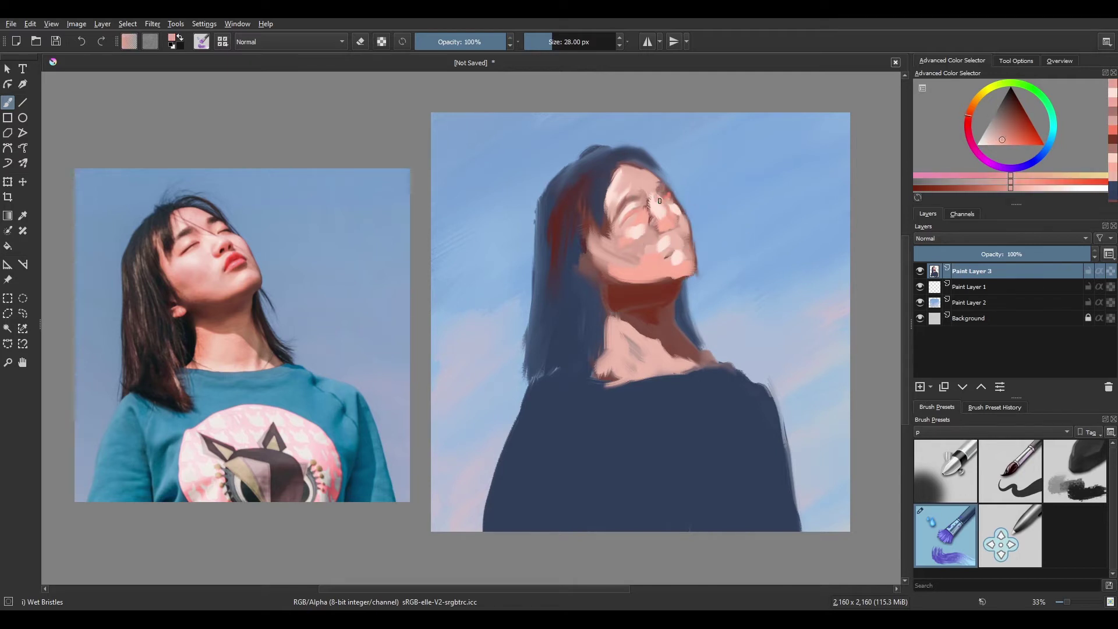
{"action": "left_click", "coordinate": [664, 217], "text": "ctrl"}
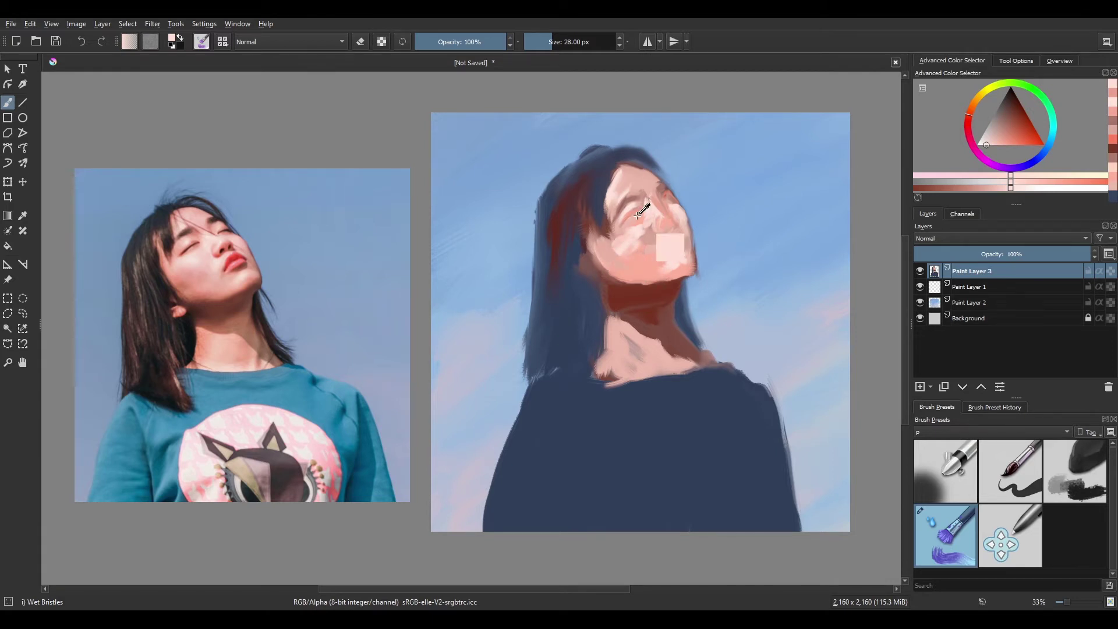
Paint the lips in saturated red and lighter coral red, undoing the misplaced stroke
{"action": "left_click_drag", "start_coordinate": [1025, 138], "coordinate": [1034, 134]}
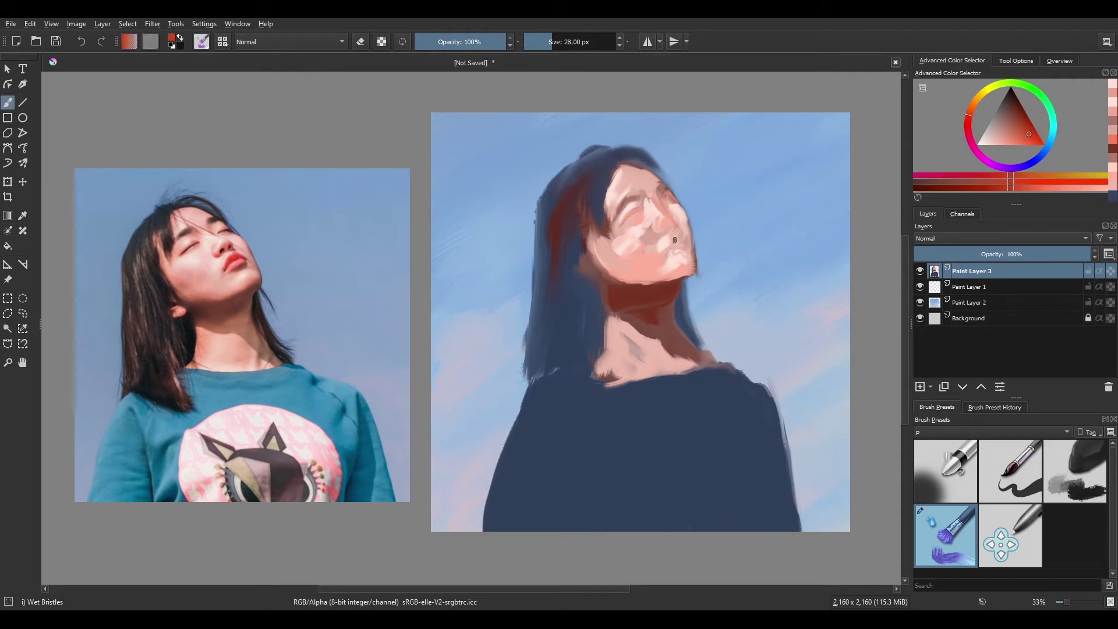
{"action": "left_click_drag", "start_coordinate": [675, 238], "coordinate": [670, 249]}
{"action": "key", "text": "ctrl+z"}
{"action": "left_click", "coordinate": [1024, 142]}
{"action": "left_click", "coordinate": [671, 244]}
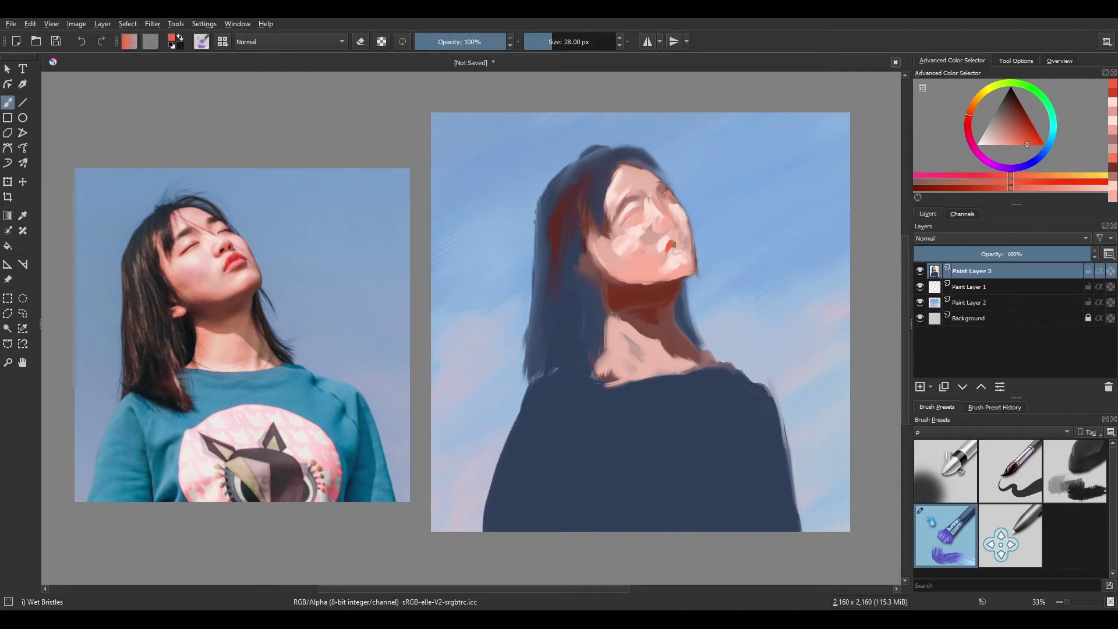
Mirror the view and dab in both nostrils with navy sampled from the hair
{"action": "key", "text": "m"}
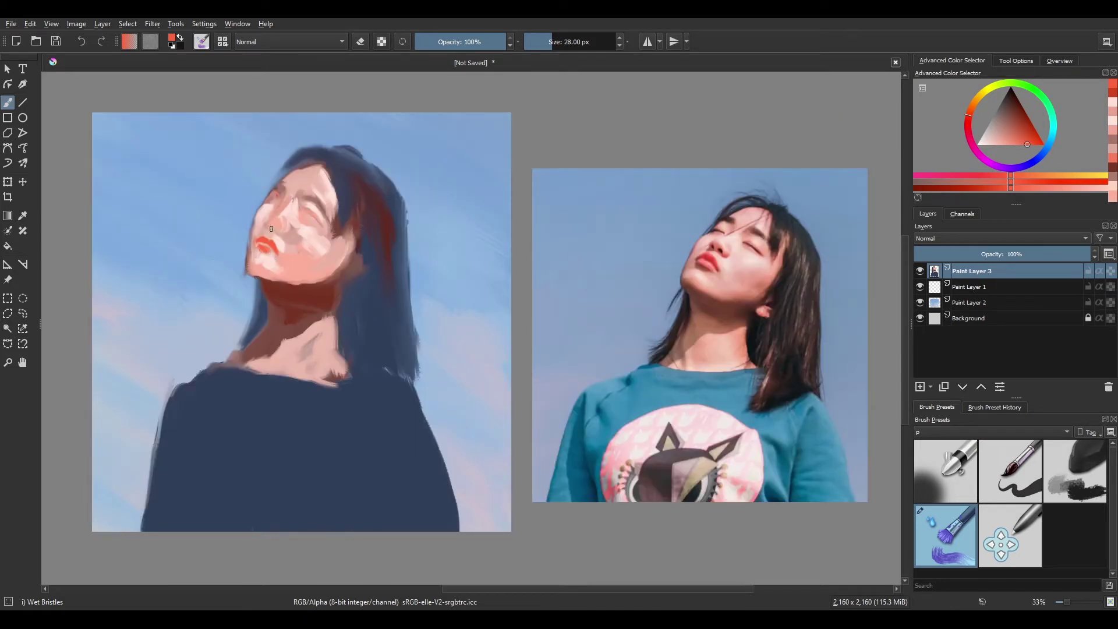
{"action": "left_click", "coordinate": [374, 301], "text": "ctrl"}
{"action": "left_click", "coordinate": [269, 223]}
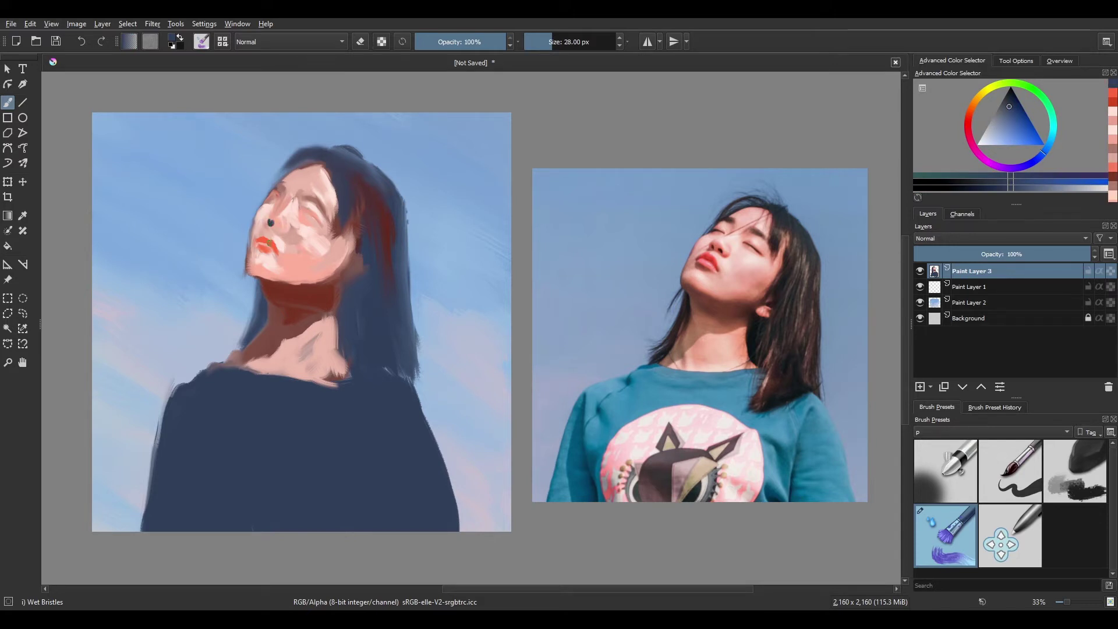
{"action": "key", "text": "ctrl+z"}
{"action": "left_click", "coordinate": [268, 227]}
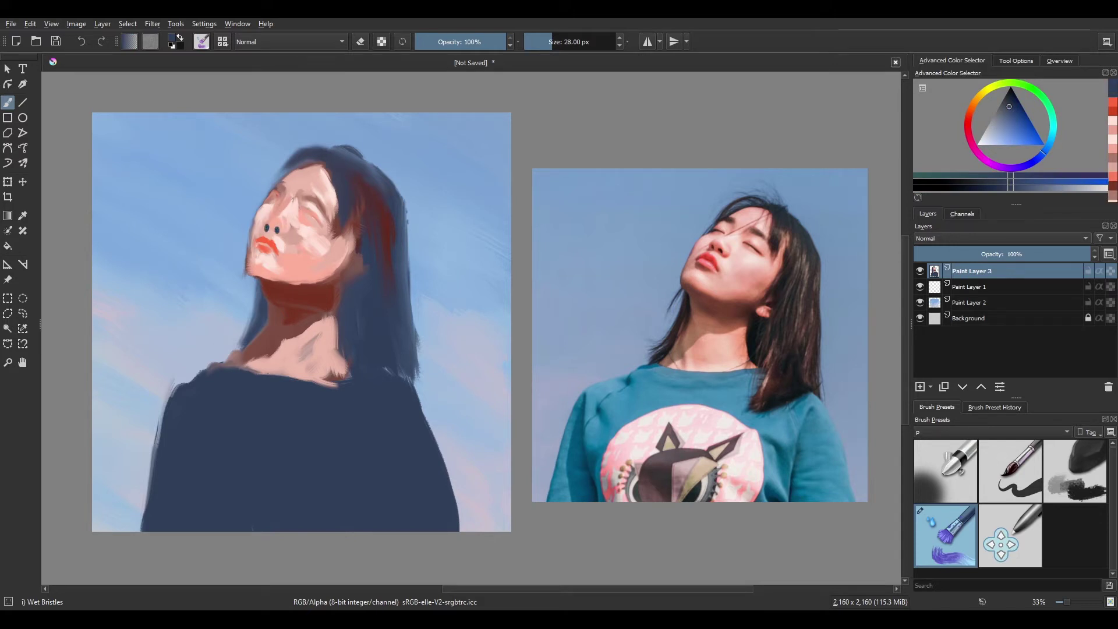
Flip the view back and refine the shape of the upper lip with the sampled lip red
{"action": "left_click", "coordinate": [275, 220], "text": "ctrl"}
{"action": "key", "text": "m"}
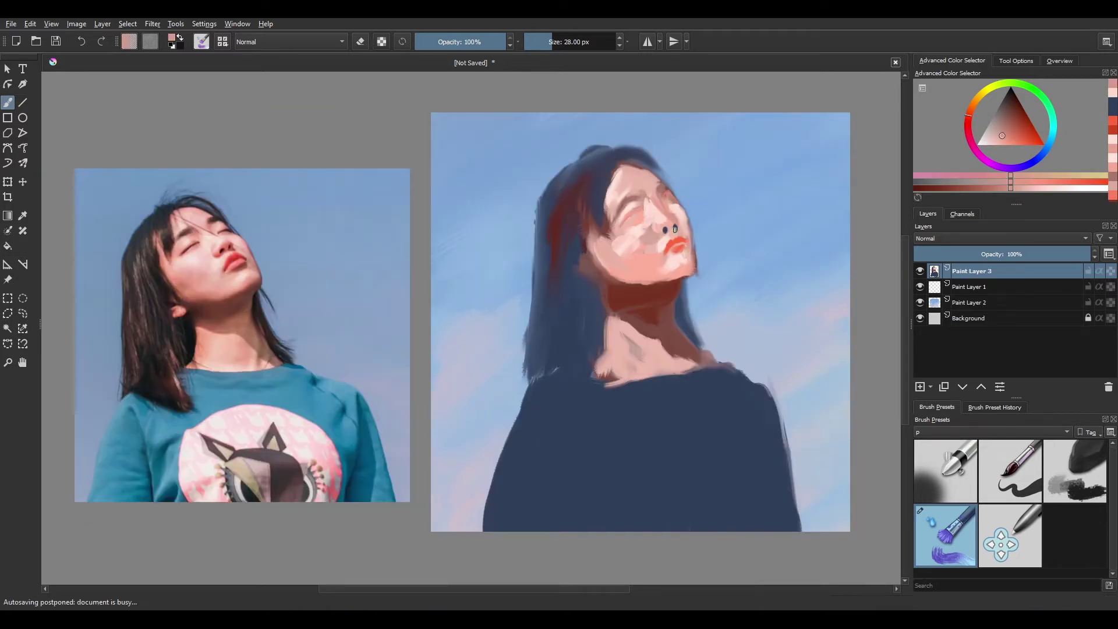
{"action": "left_click", "coordinate": [675, 244], "text": "ctrl"}
{"action": "mouse_move", "coordinate": [670, 238]}
{"action": "left_mouse_down"}
{"action": "mouse_move", "coordinate": [664, 250]}
{"action": "mouse_move", "coordinate": [685, 236]}
{"action": "left_mouse_up"}
Smooth the chin, the skin beside the mouth and the cheek with pinks sampled from the face
{"action": "left_click", "coordinate": [660, 252], "text": "ctrl"}
{"action": "left_click", "coordinate": [668, 255], "text": "ctrl"}
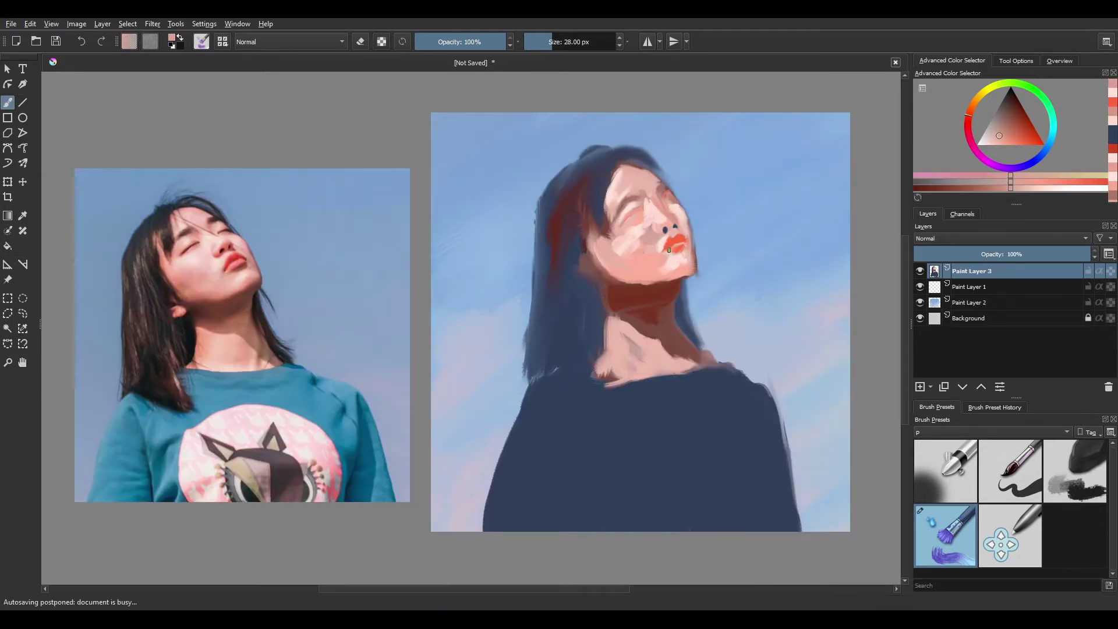
{"action": "left_click", "coordinate": [651, 250], "text": "ctrl"}
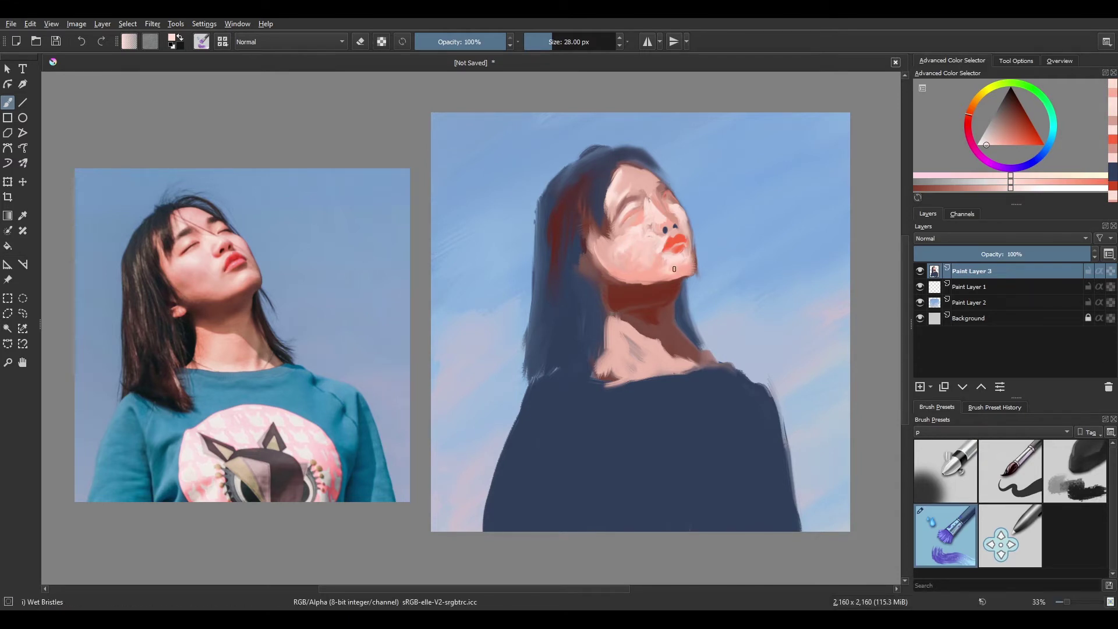
{"action": "left_click", "coordinate": [651, 243], "text": "ctrl"}
{"action": "left_click", "coordinate": [645, 231], "text": "ctrl"}
Blend the side of the nose into the cheek with skin tones sampled around the nostrils
{"action": "key", "text": "ctrl+shift+u"}
{"action": "left_click", "coordinate": [1019, 471]}
{"action": "left_click", "coordinate": [662, 227], "text": "ctrl"}
{"action": "left_click", "coordinate": [662, 229], "text": "ctrl"}
{"action": "left_click", "coordinate": [658, 227], "text": "ctrl"}
{"action": "left_click", "coordinate": [654, 225], "text": "ctrl"}
{"action": "left_click", "coordinate": [657, 215], "text": "ctrl"}
{"action": "left_click_drag", "start_coordinate": [654, 229], "coordinate": [647, 223]}
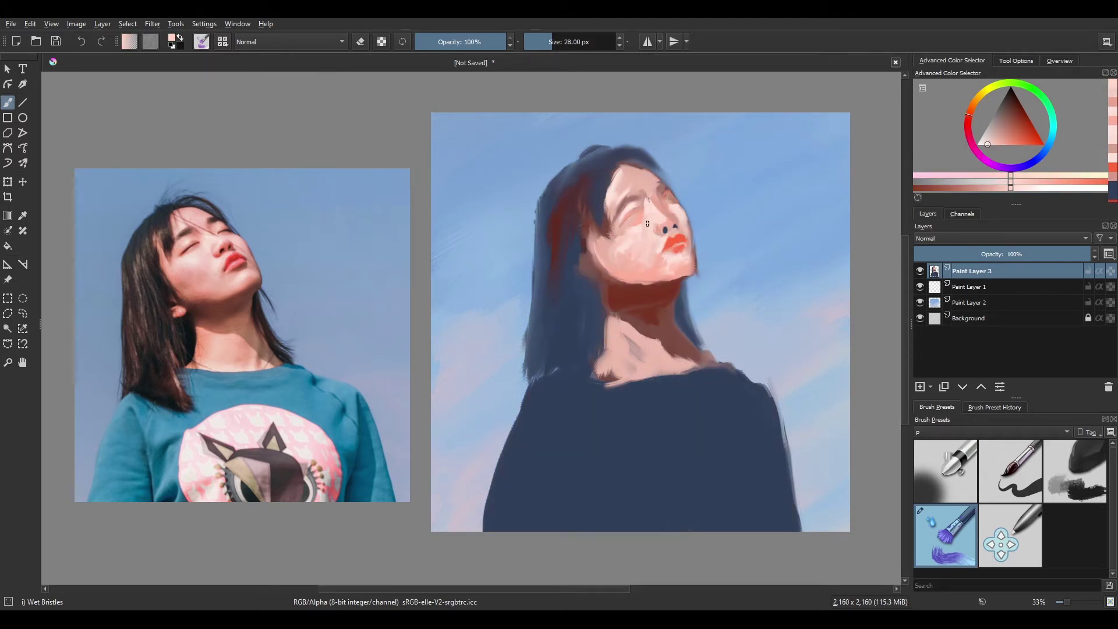
Soften the edge between the cheek and the hair with a salmon pink and tones sampled from the face
{"action": "left_click", "coordinate": [1007, 142]}
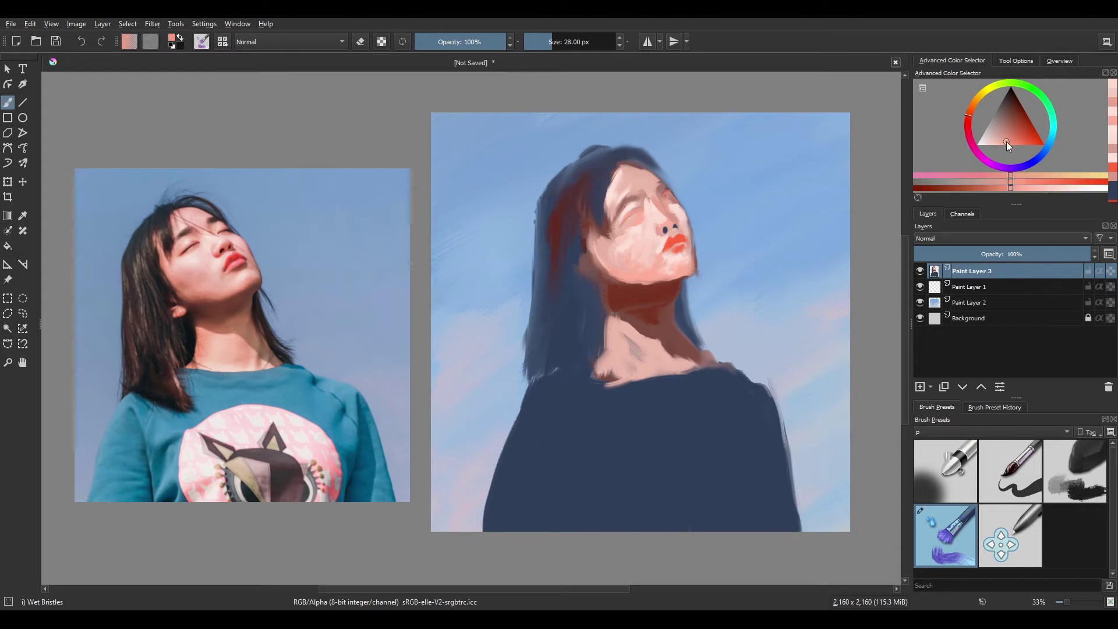
{"action": "left_click", "coordinate": [680, 248], "text": "ctrl"}
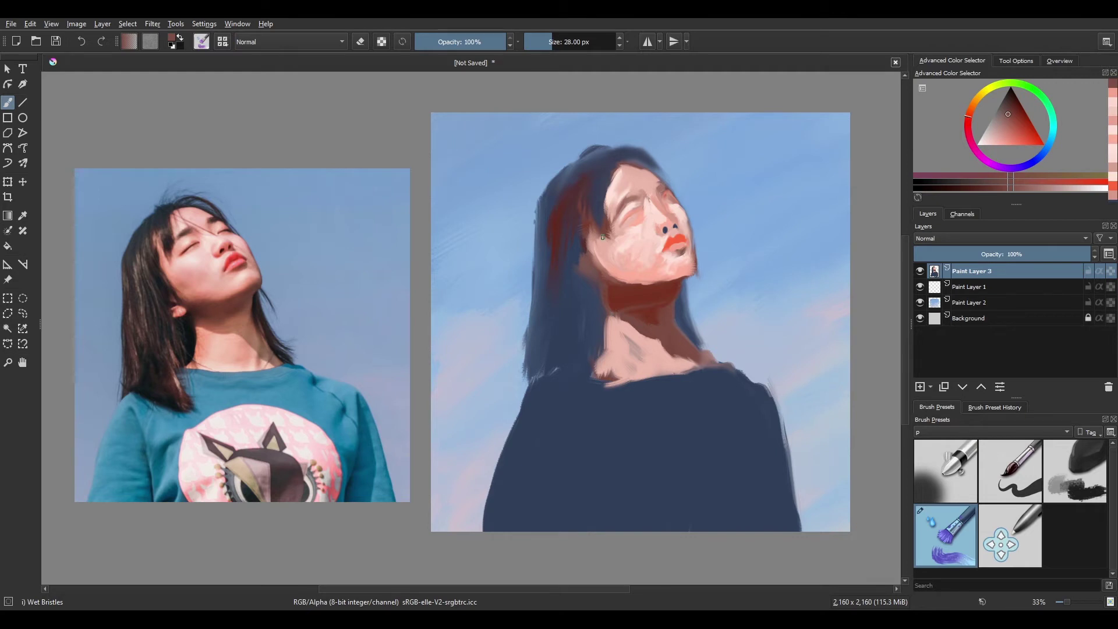
{"action": "left_click", "coordinate": [664, 268], "text": "ctrl"}
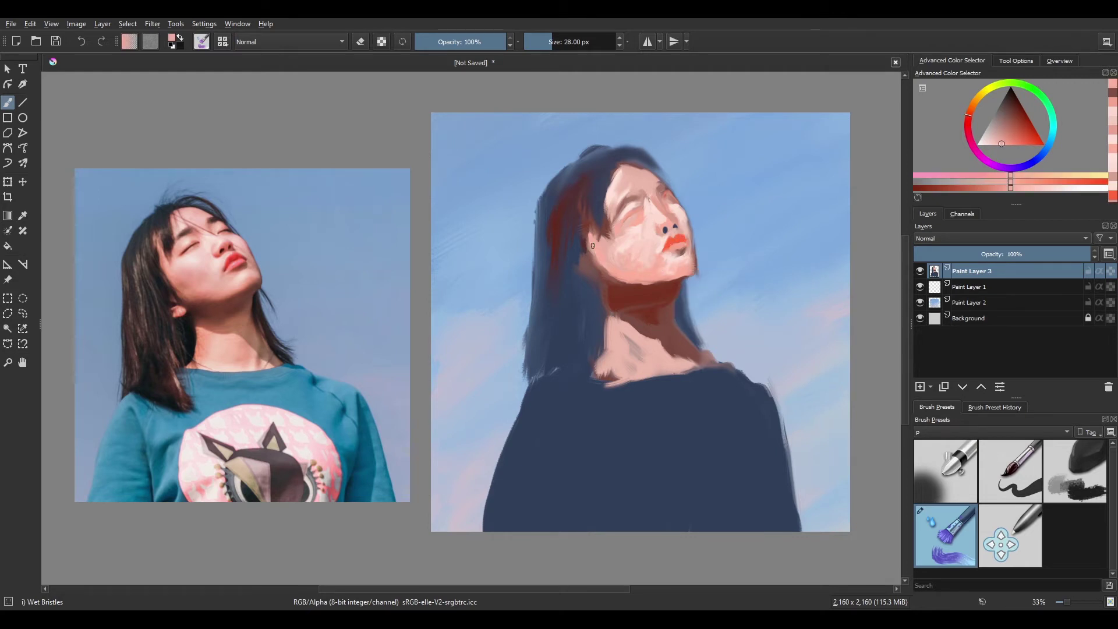
Mirror the view and refine the brow area and forehead with a dark red and light pinks sampled from the face
{"action": "key", "text": "m"}
{"action": "left_click_drag", "start_coordinate": [1035, 139], "coordinate": [1020, 123]}
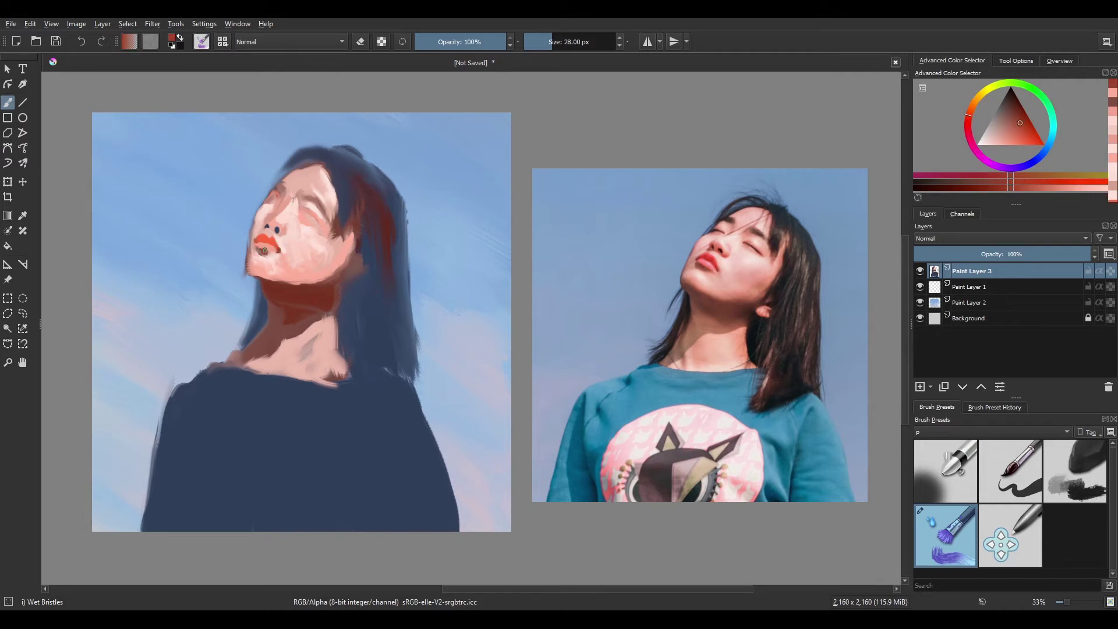
{"action": "left_click", "coordinate": [276, 198], "text": "ctrl"}
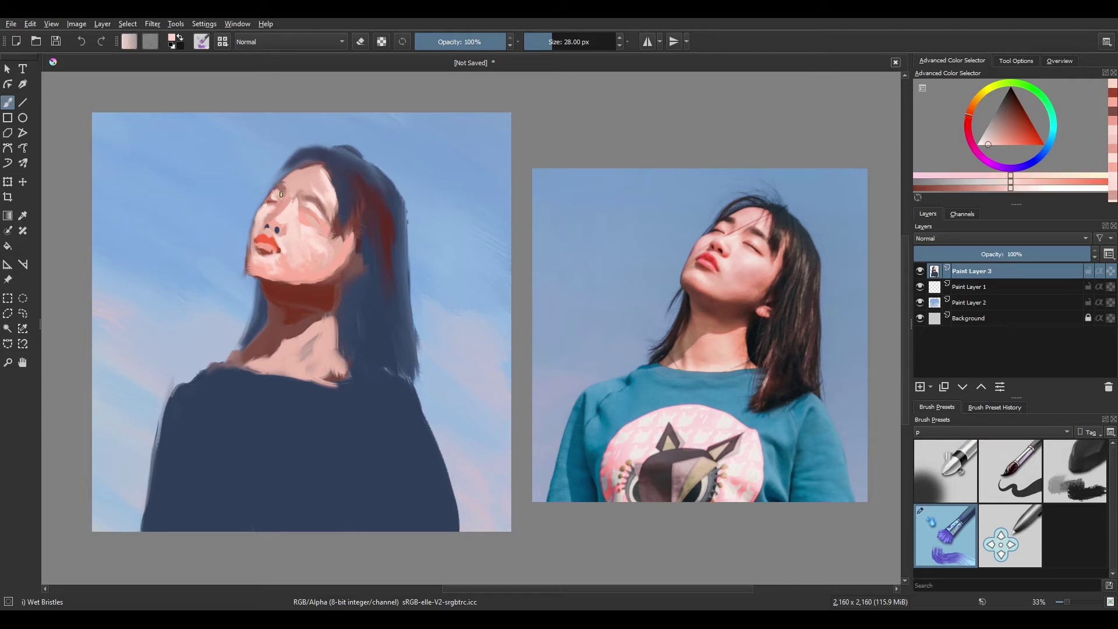
{"action": "left_click", "coordinate": [314, 172], "text": "ctrl"}
{"action": "mouse_move", "coordinate": [310, 173]}
{"action": "left_mouse_down"}
{"action": "mouse_move", "coordinate": [292, 181]}
{"action": "mouse_move", "coordinate": [322, 191]}
{"action": "mouse_move", "coordinate": [306, 182]}
{"action": "left_mouse_up"}
{"action": "left_click", "coordinate": [312, 178], "text": "ctrl"}
{"action": "left_click", "coordinate": [302, 180], "text": "ctrl"}
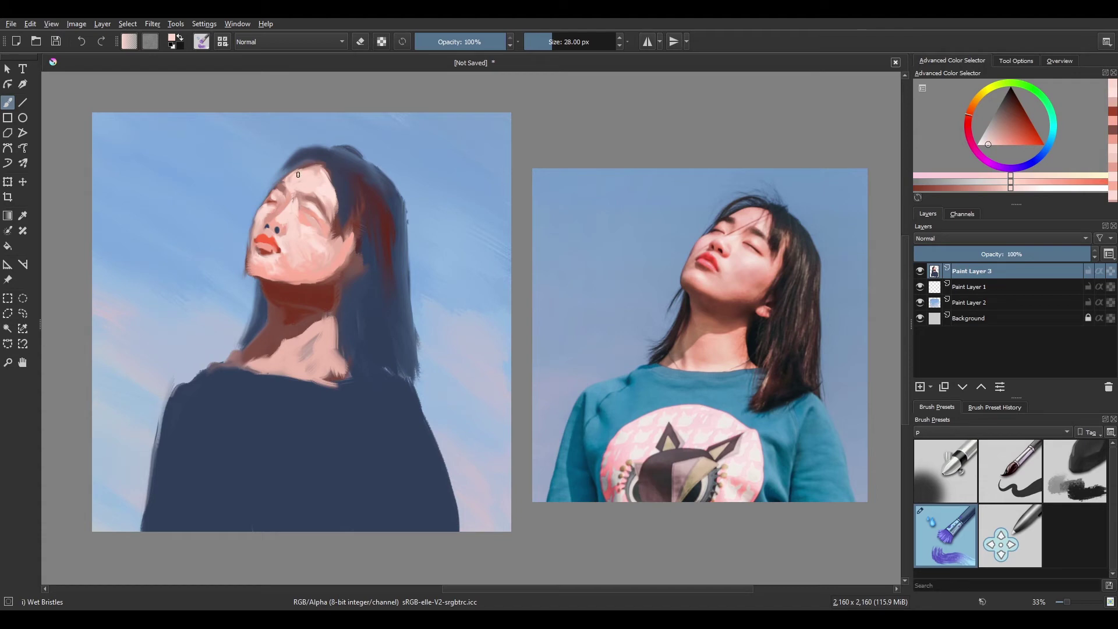
Flip the view back and extend the cheek toward the hairline and jaw with pinks sampled from the skin
{"action": "key", "text": "m"}
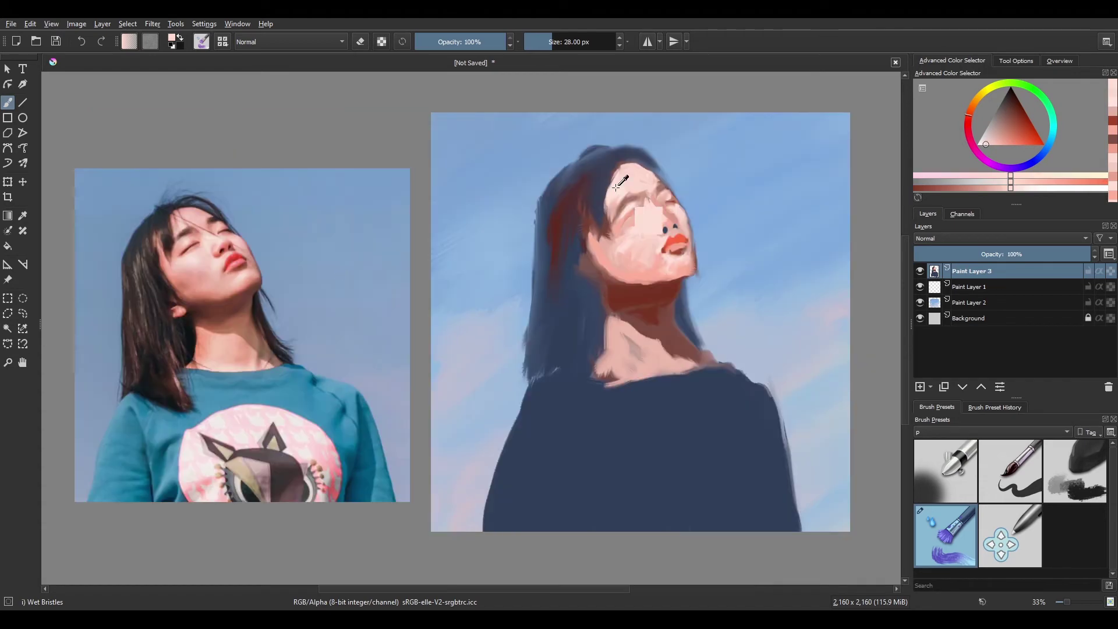
{"action": "left_click", "coordinate": [603, 241], "text": "ctrl"}
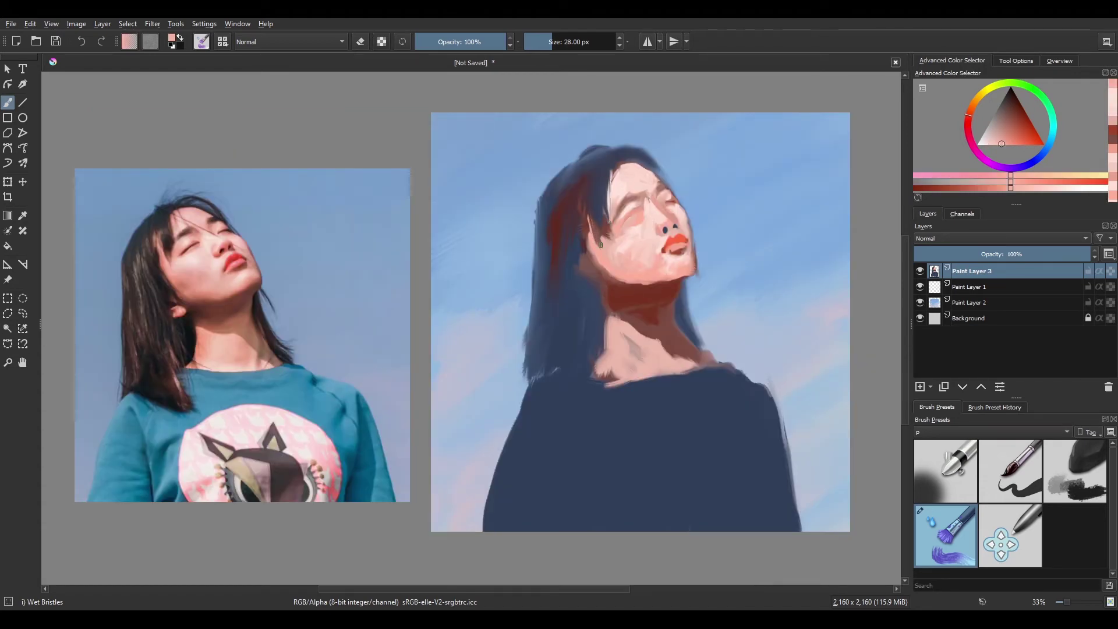
{"action": "left_click_drag", "start_coordinate": [608, 264], "coordinate": [587, 230]}
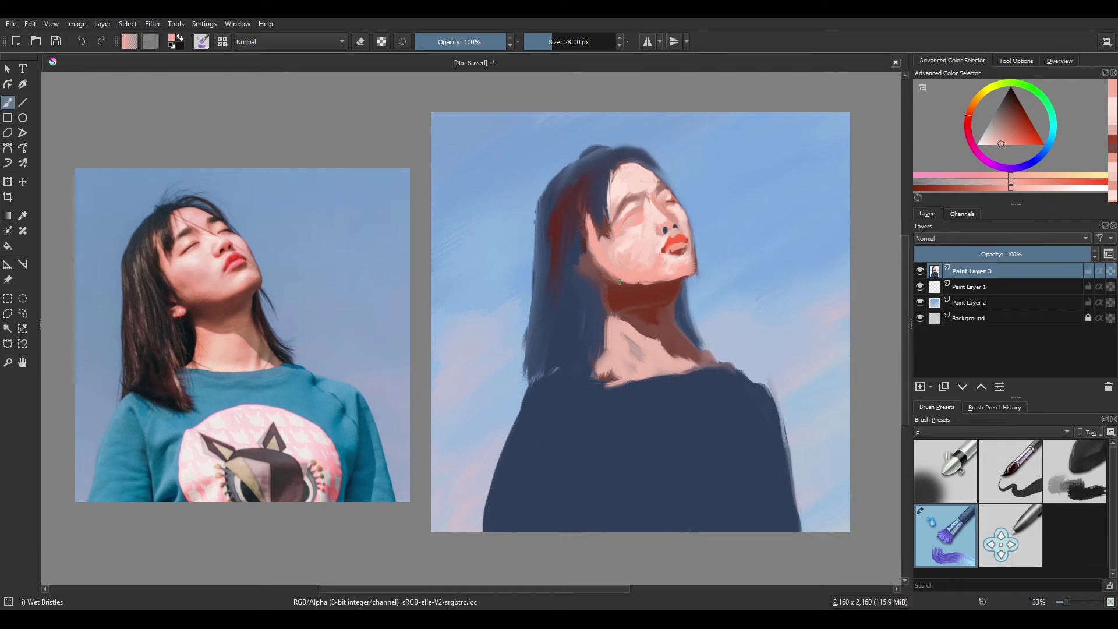
{"action": "left_click", "coordinate": [641, 249], "text": "ctrl"}
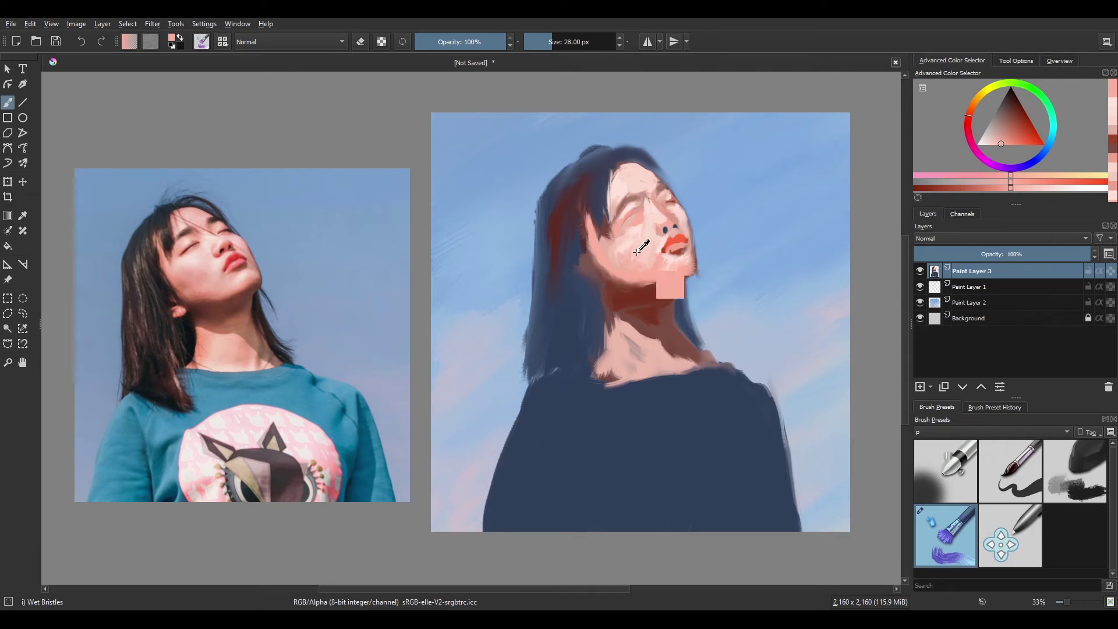
Paint the lit and shaded skin of the neck and the ear with sampled pinks and reds, using a 63 px brush
{"action": "left_click_drag", "start_coordinate": [611, 343], "coordinate": [619, 342], "text": "shift"}
{"action": "mouse_move", "coordinate": [608, 322]}
{"action": "left_mouse_down"}
{"action": "mouse_move", "coordinate": [615, 188]}
{"action": "mouse_move", "coordinate": [628, 364]}
{"action": "mouse_move", "coordinate": [644, 374]}
{"action": "mouse_move", "coordinate": [657, 361]}
{"action": "mouse_move", "coordinate": [623, 351]}
{"action": "left_mouse_up"}
{"action": "left_click", "coordinate": [617, 190], "text": "ctrl"}
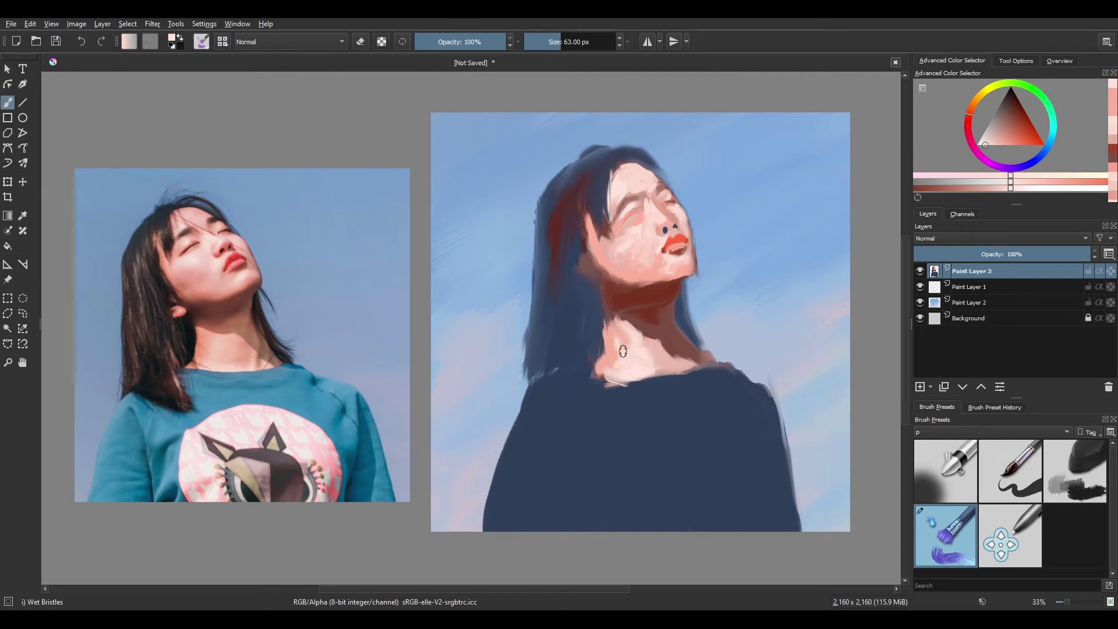
{"action": "left_click", "coordinate": [656, 334], "text": "ctrl"}
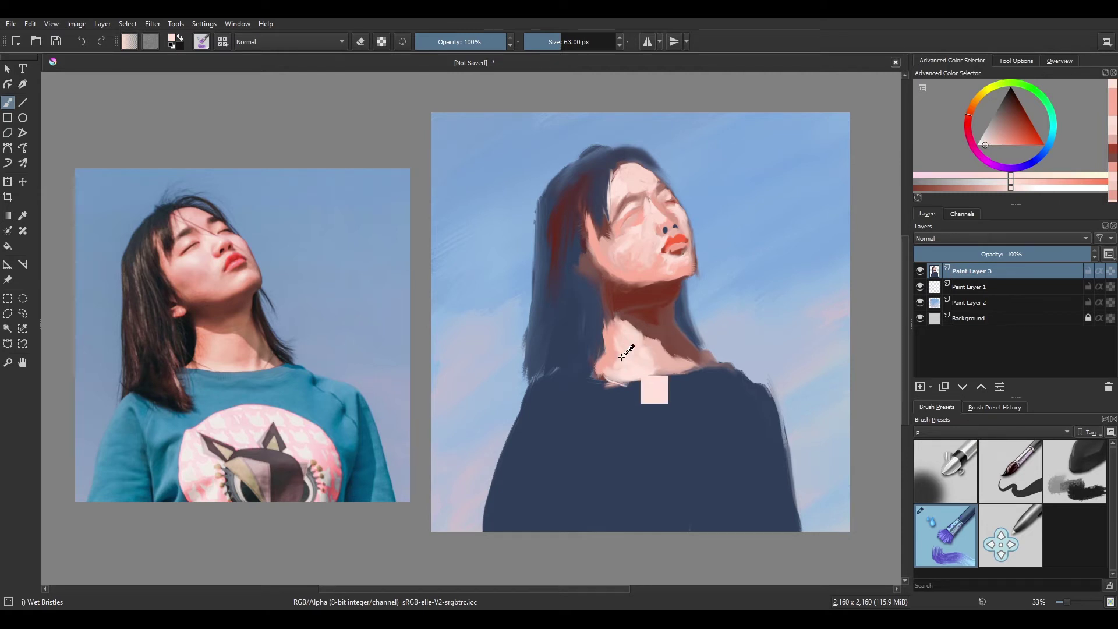
{"action": "mouse_move", "coordinate": [666, 313]}
{"action": "left_mouse_down"}
{"action": "mouse_move", "coordinate": [673, 342]}
{"action": "mouse_move", "coordinate": [648, 333]}
{"action": "mouse_move", "coordinate": [686, 354]}
{"action": "mouse_move", "coordinate": [652, 336]}
{"action": "mouse_move", "coordinate": [689, 349]}
{"action": "left_mouse_up"}
{"action": "left_click", "coordinate": [671, 341], "text": "ctrl"}
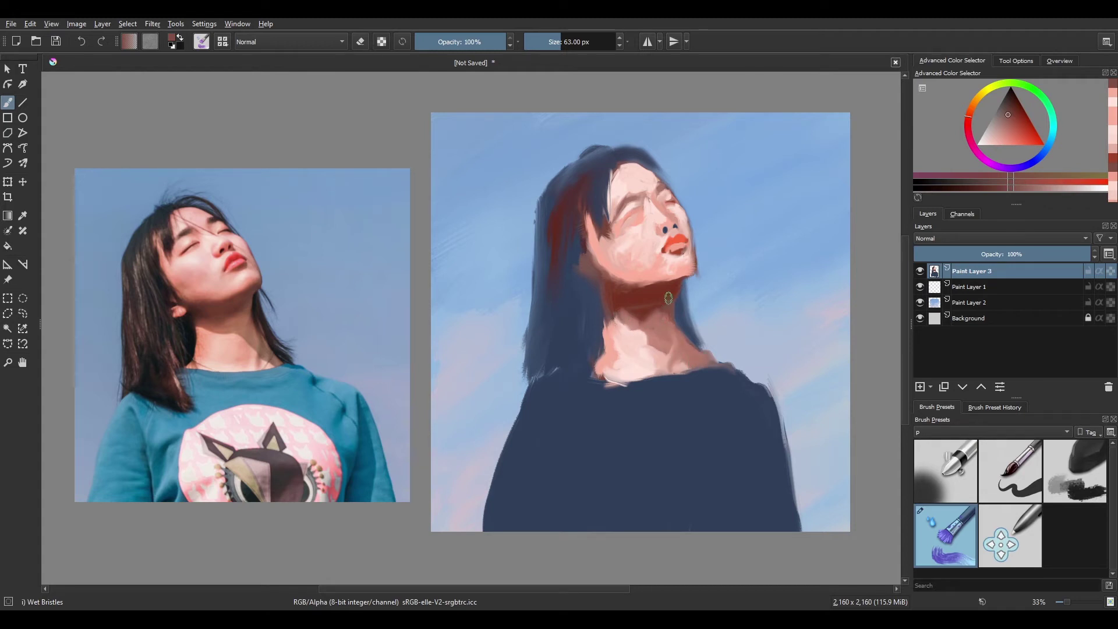
{"action": "left_click", "coordinate": [591, 279], "text": "ctrl"}
{"action": "left_click_drag", "start_coordinate": [582, 270], "coordinate": [586, 263]}
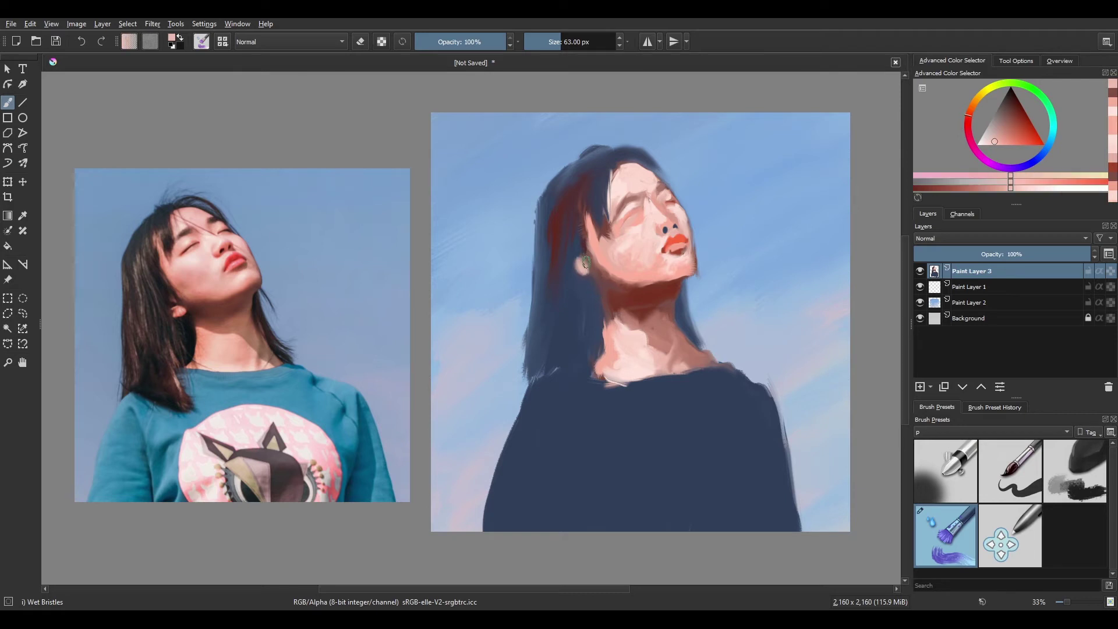
Mirror the view, select the head freehand and transform it slightly lower on the neck, and return to the brush in the unmirrored view
{"action": "key", "text": "m"}
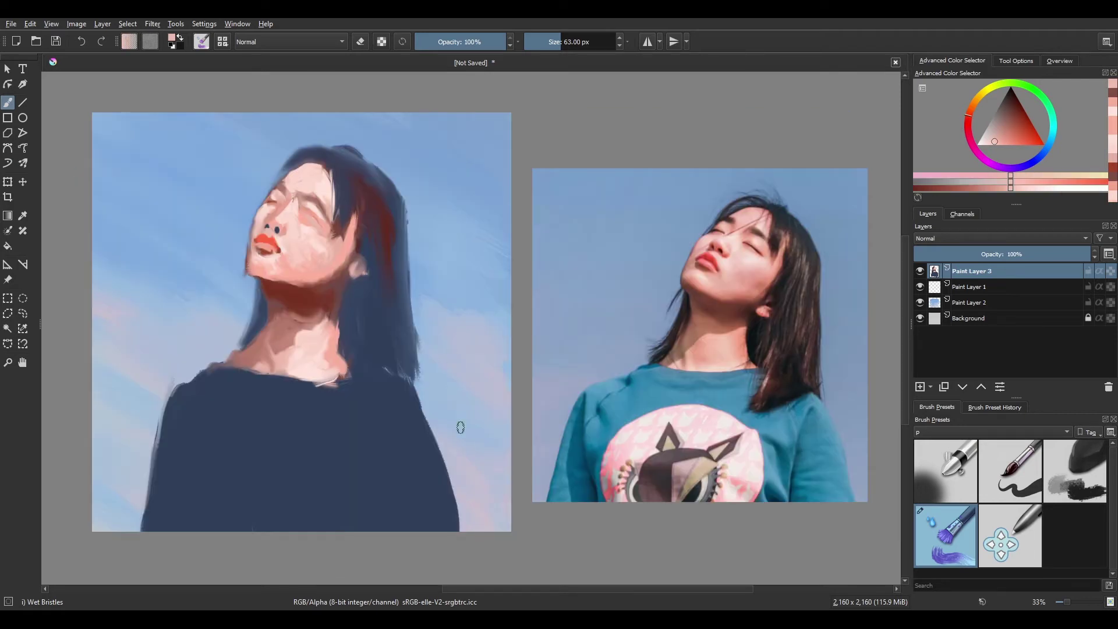
{"action": "key", "text": "ctrl+z"}
{"action": "left_click", "coordinate": [23, 313]}
{"action": "mouse_move", "coordinate": [387, 144]}
{"action": "left_mouse_down"}
{"action": "mouse_move", "coordinate": [236, 233]}
{"action": "mouse_move", "coordinate": [385, 145]}
{"action": "left_mouse_up"}
{"action": "key", "text": "ctrl+t"}
{"action": "left_click_drag", "start_coordinate": [394, 255], "coordinate": [393, 260]}
{"action": "left_click_drag", "start_coordinate": [465, 225], "coordinate": [467, 235]}
{"action": "left_click_drag", "start_coordinate": [415, 267], "coordinate": [417, 270]}
{"action": "key", "text": "Return"}
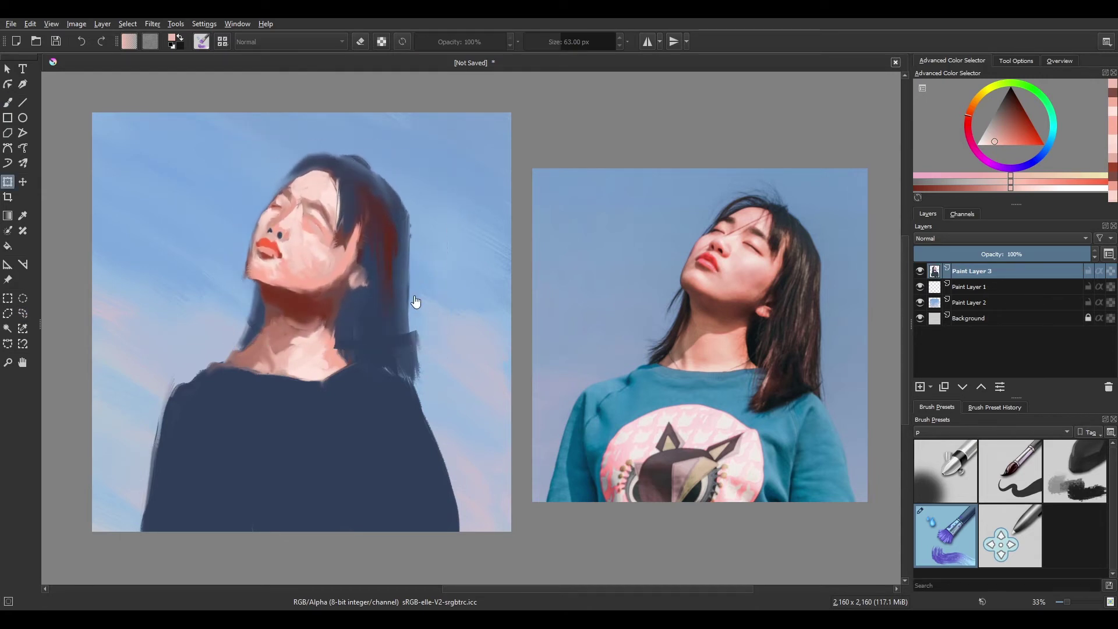
{"action": "key", "text": "m"}
{"action": "key", "text": "b"}
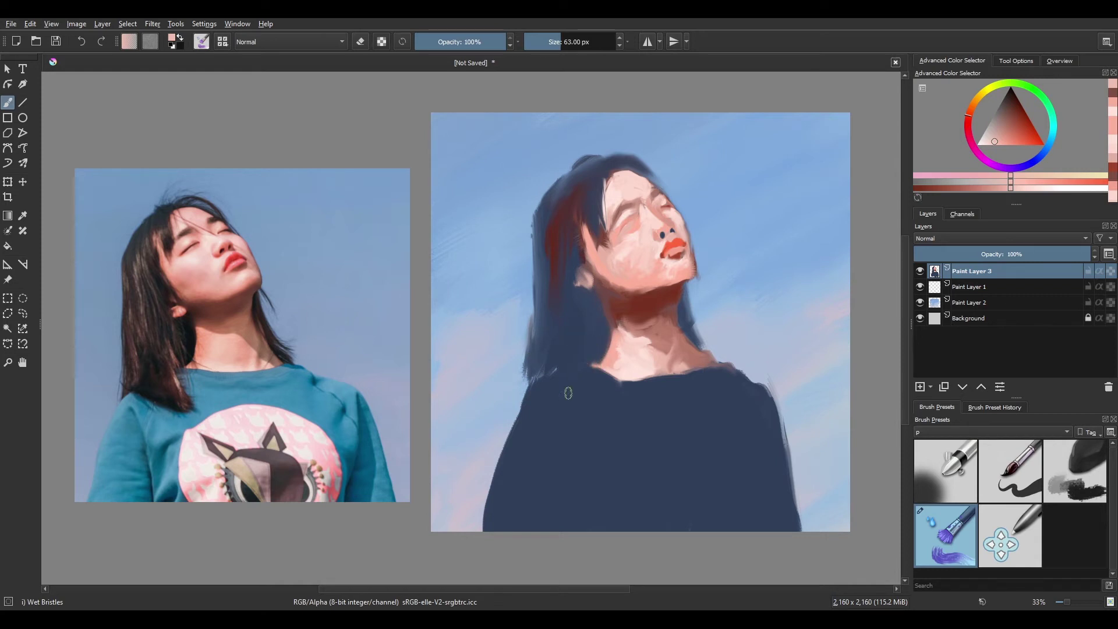
{"action": "left_click_drag", "start_coordinate": [1004, 136], "coordinate": [1027, 130]}
{"action": "mouse_move", "coordinate": [562, 281]}
{"action": "left_mouse_down"}
{"action": "mouse_move", "coordinate": [558, 351]}
{"action": "mouse_move", "coordinate": [602, 336]}
{"action": "left_mouse_up"}
{"action": "key", "text": "ctrl+z"}
Enlarge the brush and paint very dark red over the long hair beside the face, down onto the shoulder
{"action": "key", "text": "bracketright"}
{"action": "key", "text": "bracketright"}
{"action": "key", "text": "bracketright"}
{"action": "key", "text": "bracketright"}
{"action": "key", "text": "bracketright"}
{"action": "key", "text": "bracketright"}
{"action": "key", "text": "bracketright"}
{"action": "key", "text": "bracketright"}
{"action": "key", "text": "bracketright"}
{"action": "key", "text": "bracketright"}
{"action": "left_click", "coordinate": [999, 125]}
{"action": "left_click", "coordinate": [1010, 105]}
{"action": "key", "text": "bracketright"}
{"action": "key", "text": "bracketright"}
{"action": "left_click", "coordinate": [1018, 100]}
{"action": "mouse_move", "coordinate": [577, 411]}
{"action": "left_mouse_down"}
{"action": "mouse_move", "coordinate": [544, 342]}
{"action": "mouse_move", "coordinate": [580, 310]}
{"action": "mouse_move", "coordinate": [602, 342]}
{"action": "mouse_move", "coordinate": [598, 315]}
{"action": "mouse_move", "coordinate": [592, 360]}
{"action": "mouse_move", "coordinate": [596, 323]}
{"action": "left_mouse_up"}
Reduce the brush to 68 px and paint dark red strands of hair on the far side of the neck
{"action": "key", "text": "bracketleft"}
{"action": "key", "text": "bracketleft"}
{"action": "key", "text": "bracketleft"}
{"action": "key", "text": "bracketleft"}
{"action": "key", "text": "bracketleft"}
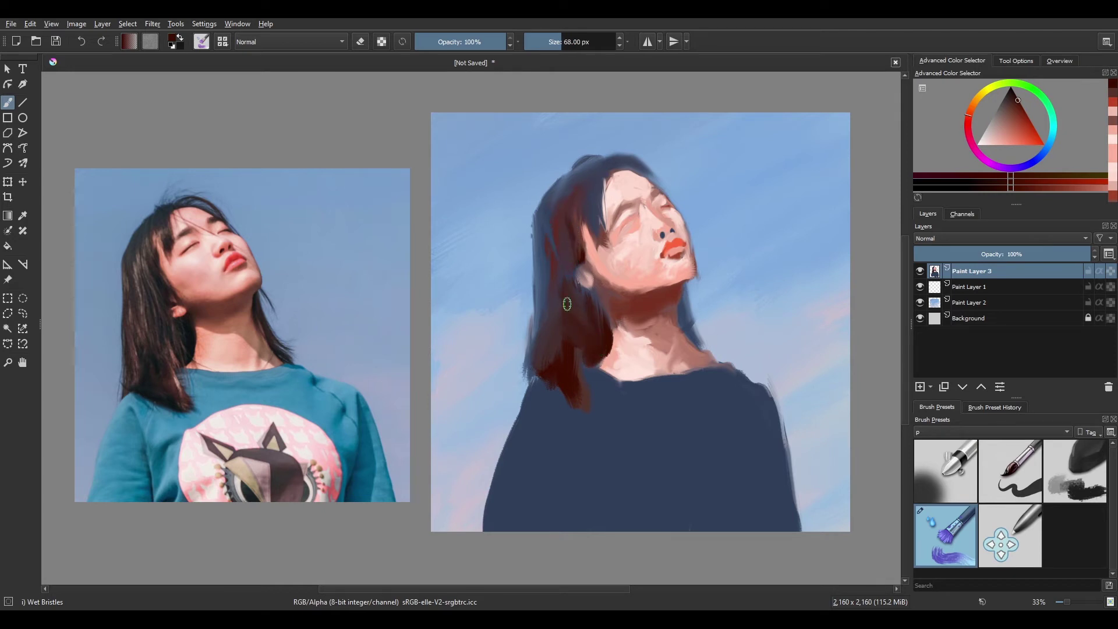
{"action": "left_click_drag", "start_coordinate": [683, 290], "coordinate": [689, 334]}
{"action": "left_click_drag", "start_coordinate": [687, 305], "coordinate": [727, 359]}
{"action": "key", "text": "ctrl+z"}
{"action": "left_click_drag", "start_coordinate": [687, 290], "coordinate": [704, 320]}
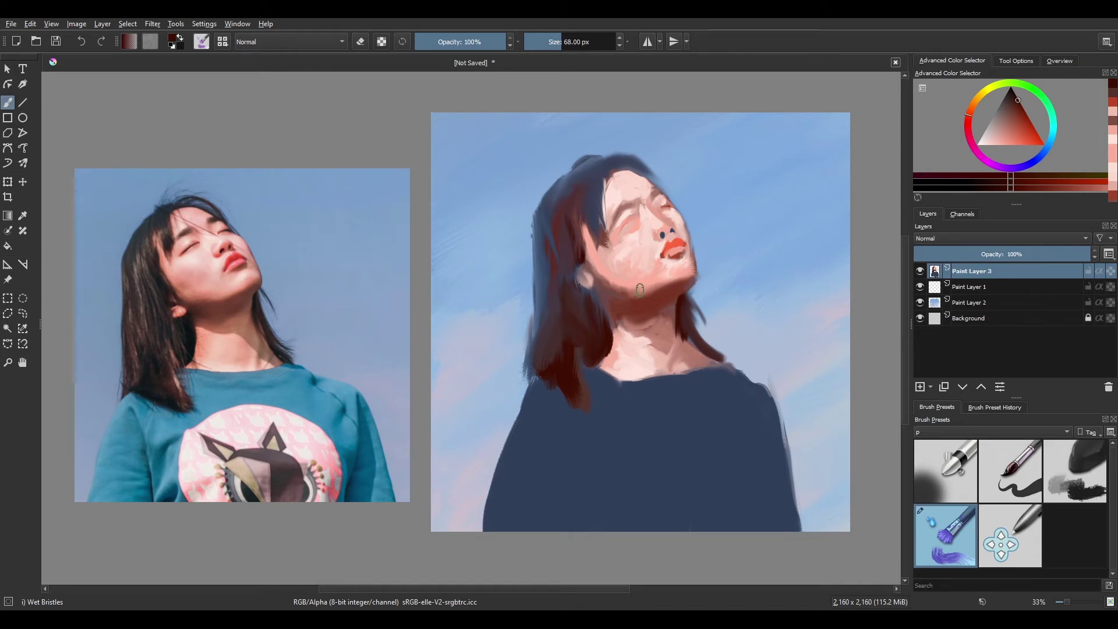
Check the portrait mirrored, choose a light teal blue for the sweater and enlarge the brush to 135 px
{"action": "key", "text": "m"}
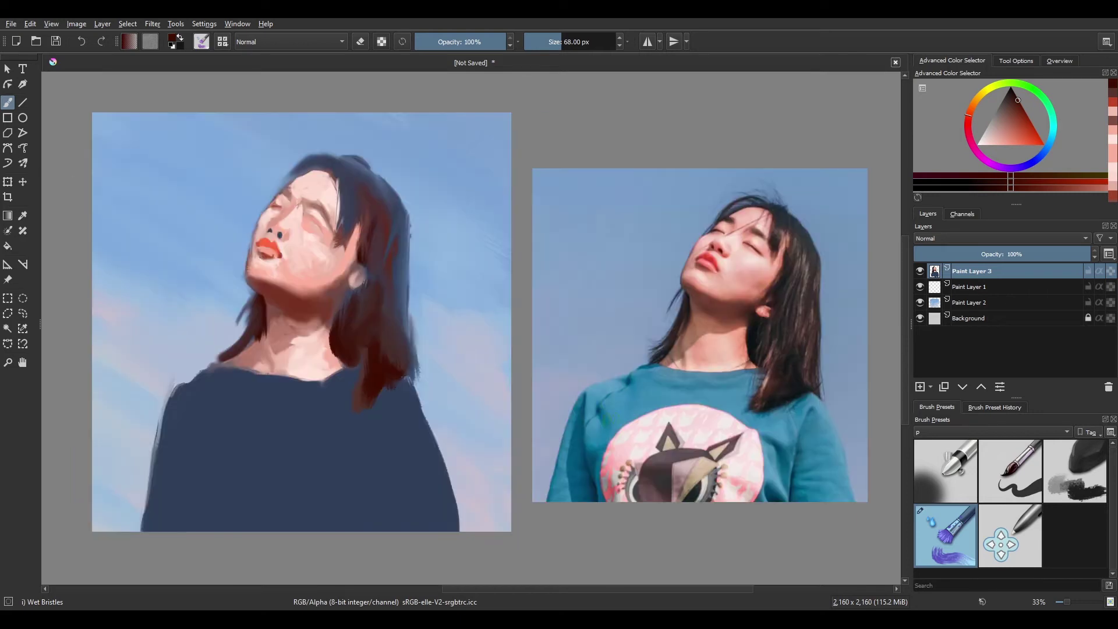
{"action": "left_click", "coordinate": [1049, 141]}
{"action": "left_click", "coordinate": [1012, 128]}
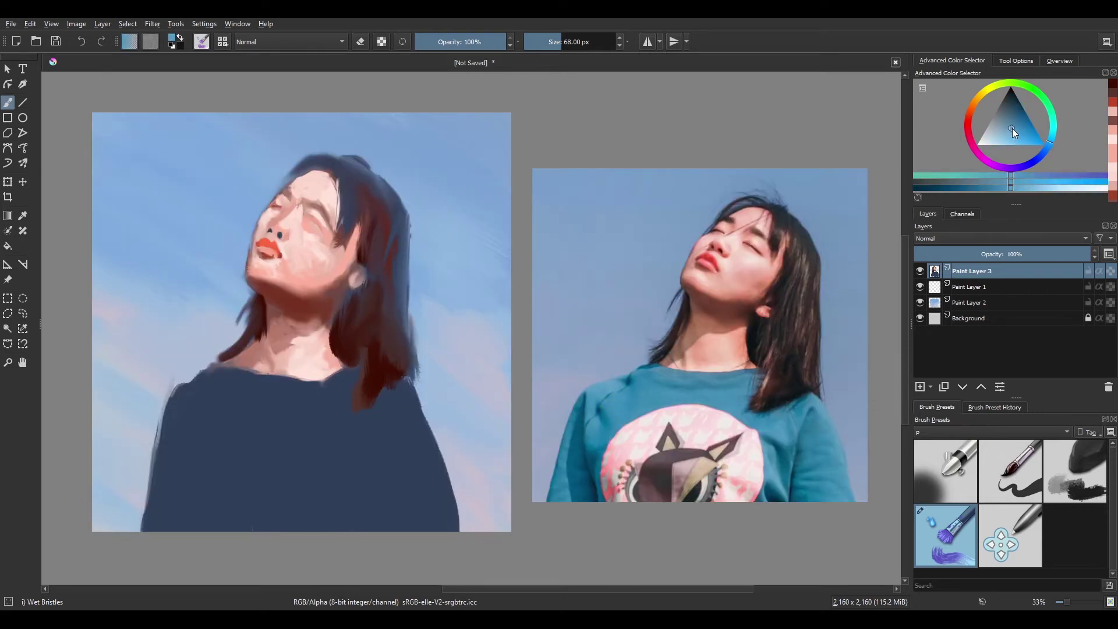
{"action": "key", "text": "m"}
{"action": "left_click", "coordinate": [1009, 134]}
{"action": "key", "text": "bracketright"}
{"action": "key", "text": "bracketright"}
{"action": "key", "text": "bracketright"}
{"action": "key", "text": "bracketright"}
{"action": "key", "text": "bracketright"}
{"action": "key", "text": "bracketright"}
{"action": "key", "text": "bracketright"}
{"action": "key", "text": "bracketright"}
{"action": "key", "text": "bracketright"}
{"action": "key", "text": "bracketright"}
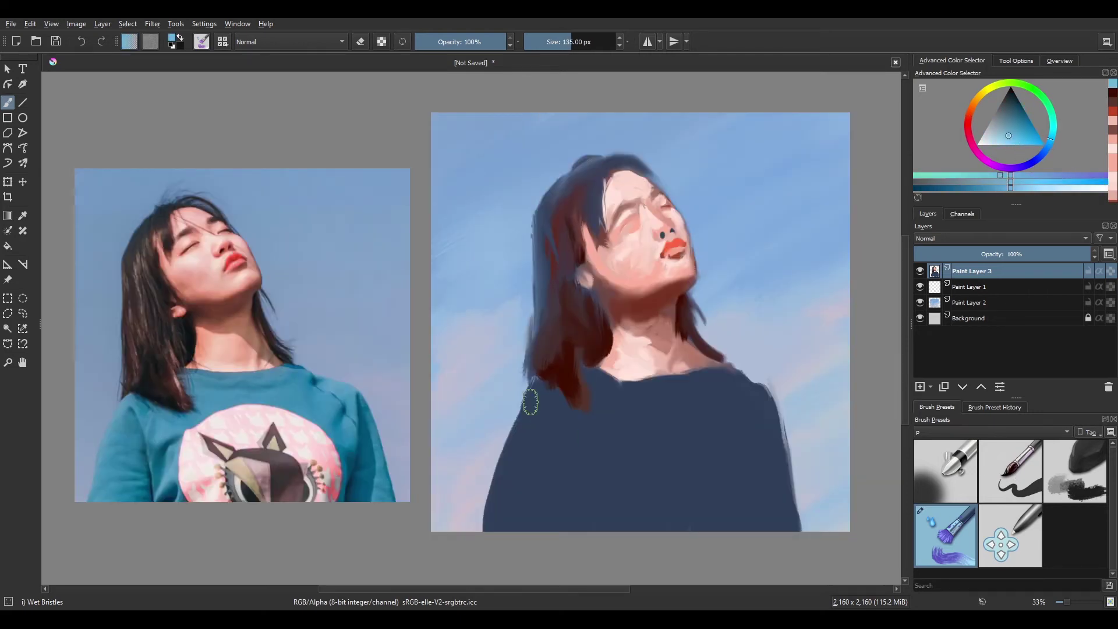
{"action": "left_click_drag", "start_coordinate": [533, 395], "coordinate": [529, 421]}
{"action": "key", "text": "ctrl+z"}
{"action": "left_click_drag", "start_coordinate": [1005, 132], "coordinate": [997, 132]}
{"action": "mouse_move", "coordinate": [535, 389]}
{"action": "left_mouse_down"}
{"action": "mouse_move", "coordinate": [520, 447]}
{"action": "mouse_move", "coordinate": [542, 410]}
{"action": "mouse_move", "coordinate": [512, 413]}
{"action": "mouse_move", "coordinate": [521, 390]}
{"action": "mouse_move", "coordinate": [555, 412]}
{"action": "mouse_move", "coordinate": [536, 448]}
{"action": "mouse_move", "coordinate": [533, 431]}
{"action": "mouse_move", "coordinate": [521, 478]}
{"action": "mouse_move", "coordinate": [544, 494]}
{"action": "mouse_move", "coordinate": [567, 455]}
{"action": "mouse_move", "coordinate": [542, 483]}
{"action": "mouse_move", "coordinate": [568, 460]}
{"action": "mouse_move", "coordinate": [577, 480]}
{"action": "mouse_move", "coordinate": [560, 401]}
{"action": "mouse_move", "coordinate": [605, 443]}
{"action": "mouse_move", "coordinate": [582, 512]}
{"action": "mouse_move", "coordinate": [601, 473]}
{"action": "mouse_move", "coordinate": [591, 381]}
{"action": "mouse_move", "coordinate": [663, 402]}
{"action": "mouse_move", "coordinate": [690, 385]}
{"action": "mouse_move", "coordinate": [731, 386]}
{"action": "mouse_move", "coordinate": [751, 408]}
{"action": "mouse_move", "coordinate": [734, 466]}
{"action": "mouse_move", "coordinate": [758, 441]}
{"action": "mouse_move", "coordinate": [769, 478]}
{"action": "mouse_move", "coordinate": [774, 425]}
{"action": "mouse_move", "coordinate": [777, 477]}
{"action": "mouse_move", "coordinate": [762, 485]}
{"action": "mouse_move", "coordinate": [771, 513]}
{"action": "mouse_move", "coordinate": [778, 501]}
{"action": "mouse_move", "coordinate": [742, 513]}
{"action": "mouse_move", "coordinate": [735, 443]}
{"action": "mouse_move", "coordinate": [725, 525]}
{"action": "mouse_move", "coordinate": [737, 402]}
{"action": "mouse_move", "coordinate": [755, 431]}
{"action": "mouse_move", "coordinate": [728, 391]}
{"action": "mouse_move", "coordinate": [638, 402]}
{"action": "mouse_move", "coordinate": [658, 420]}
{"action": "mouse_move", "coordinate": [722, 434]}
{"action": "mouse_move", "coordinate": [594, 460]}
{"action": "mouse_move", "coordinate": [588, 434]}
{"action": "mouse_move", "coordinate": [587, 516]}
{"action": "mouse_move", "coordinate": [600, 521]}
{"action": "mouse_move", "coordinate": [580, 519]}
{"action": "mouse_move", "coordinate": [674, 470]}
{"action": "mouse_move", "coordinate": [652, 501]}
{"action": "mouse_move", "coordinate": [705, 489]}
{"action": "mouse_move", "coordinate": [719, 460]}
{"action": "mouse_move", "coordinate": [695, 515]}
{"action": "mouse_move", "coordinate": [629, 516]}
{"action": "mouse_move", "coordinate": [564, 450]}
{"action": "left_mouse_up"}
{"action": "key", "text": "ctrl+z"}
Paint the whole sweater in a deeper teal blue over the navy base, leaving darker folds, and save the file
{"action": "left_click", "coordinate": [1012, 128]}
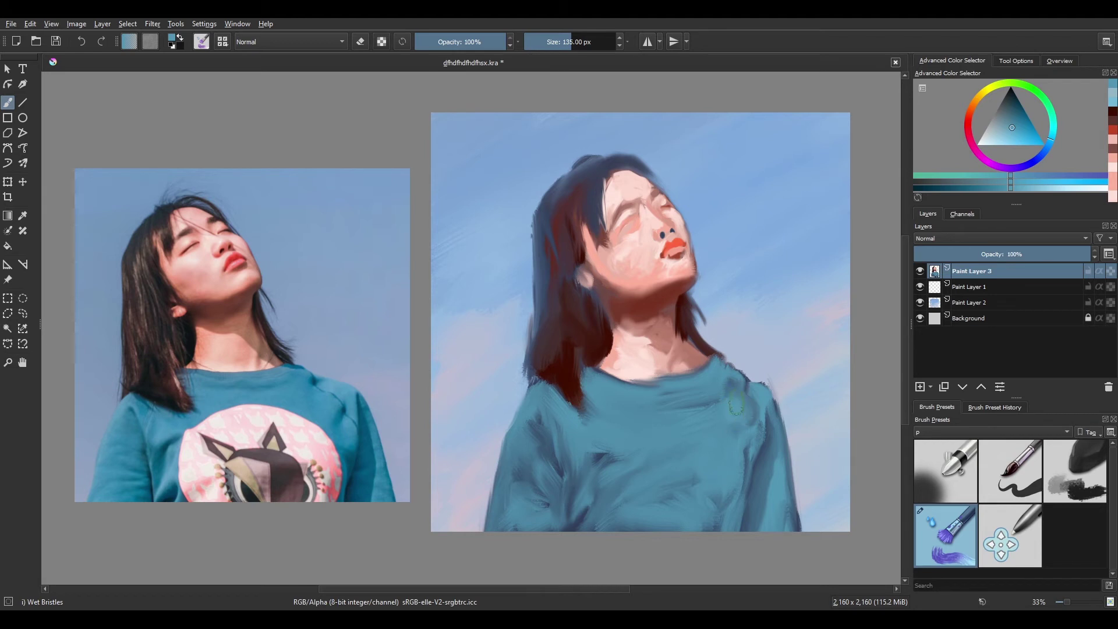
{"action": "mouse_move", "coordinate": [756, 380]}
{"action": "left_mouse_down"}
{"action": "mouse_move", "coordinate": [734, 415]}
{"action": "mouse_move", "coordinate": [764, 401]}
{"action": "mouse_move", "coordinate": [734, 389]}
{"action": "left_mouse_up"}
{"action": "key", "text": "ctrl+s"}
Reduce the brush to 55 px and refine the sweater's neckline and the folds at the sleeve in teal
{"action": "key", "text": "bracketleft"}
{"action": "key", "text": "bracketleft"}
{"action": "key", "text": "bracketleft"}
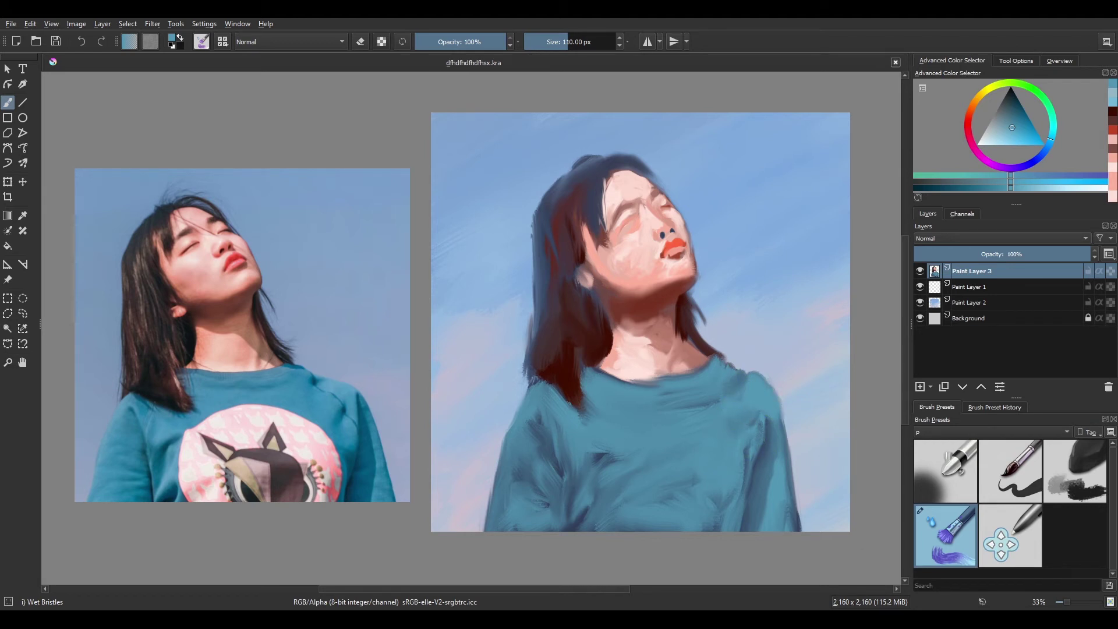
{"action": "left_click_drag", "start_coordinate": [637, 377], "coordinate": [661, 376]}
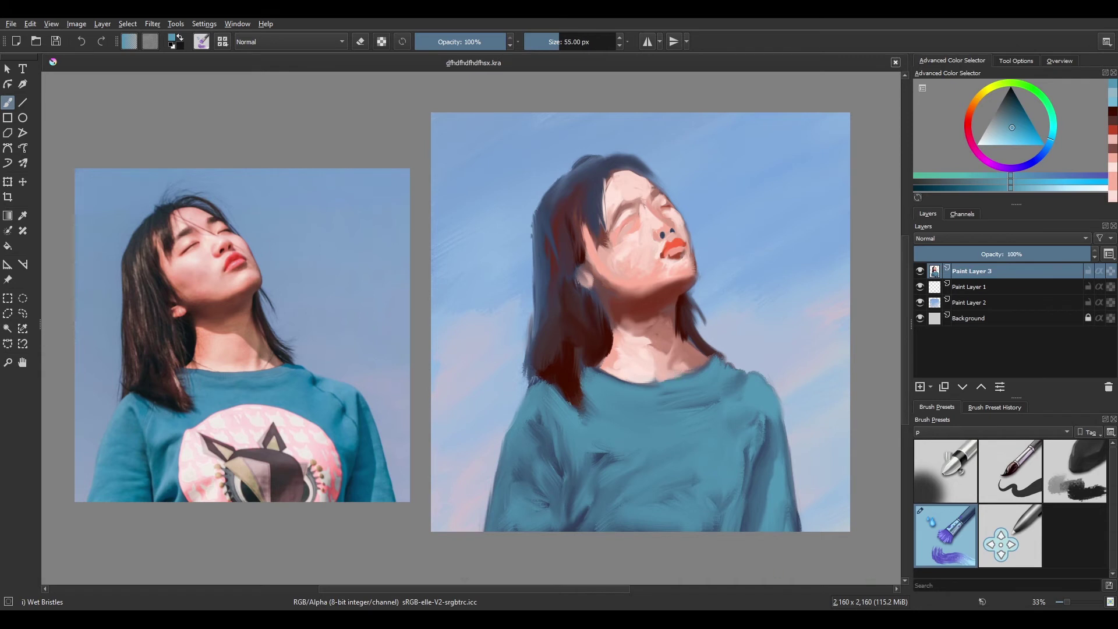
{"action": "left_click_drag", "start_coordinate": [542, 447], "coordinate": [534, 436]}
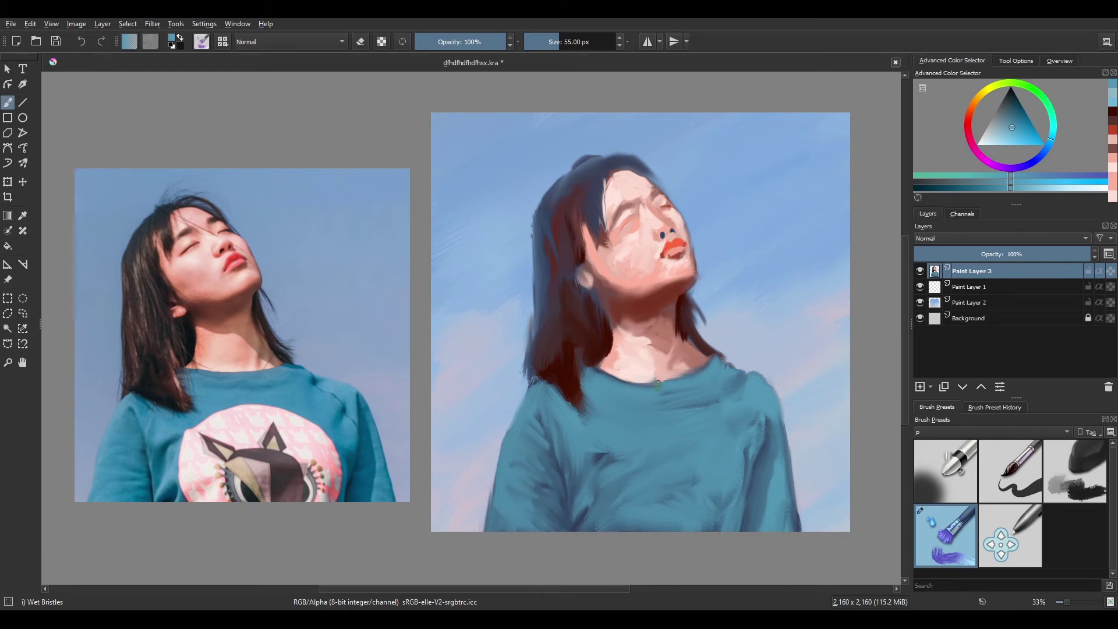
Enlarge the brush to 154 px and paint the round pale pink print on the chest of the sweater
{"action": "left_click_drag", "start_coordinate": [693, 386], "coordinate": [713, 386], "text": "shift"}
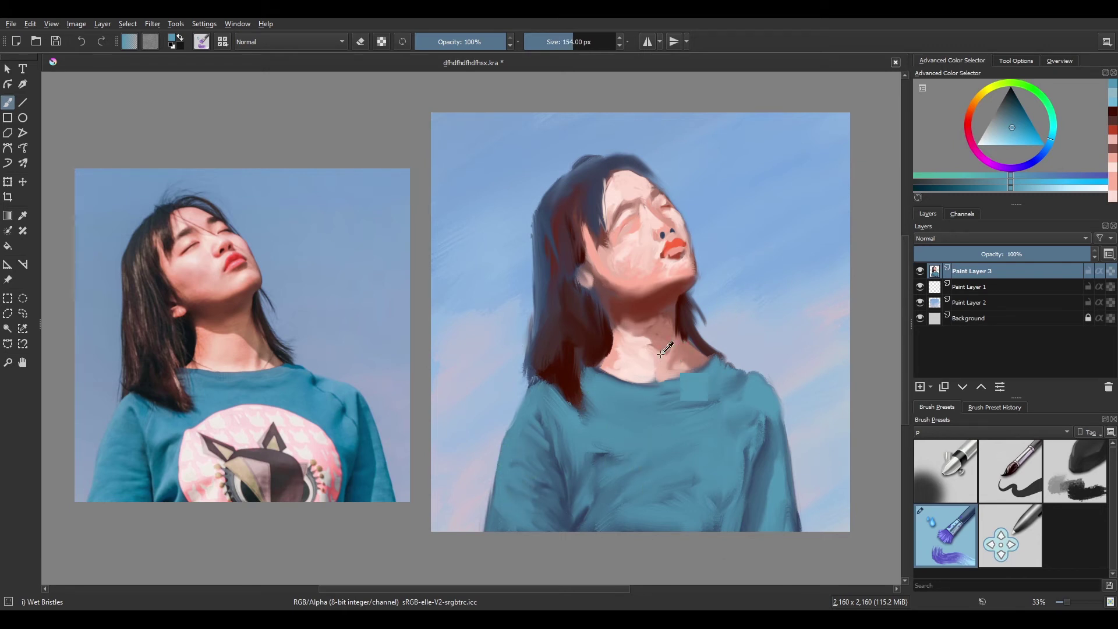
{"action": "left_click", "coordinate": [661, 356], "text": "ctrl"}
{"action": "left_click_drag", "start_coordinate": [1000, 137], "coordinate": [992, 141]}
{"action": "mouse_move", "coordinate": [632, 447]}
{"action": "left_mouse_down"}
{"action": "mouse_move", "coordinate": [665, 431]}
{"action": "mouse_move", "coordinate": [720, 467]}
{"action": "mouse_move", "coordinate": [704, 451]}
{"action": "mouse_move", "coordinate": [611, 458]}
{"action": "mouse_move", "coordinate": [615, 438]}
{"action": "mouse_move", "coordinate": [615, 465]}
{"action": "mouse_move", "coordinate": [630, 448]}
{"action": "mouse_move", "coordinate": [691, 456]}
{"action": "mouse_move", "coordinate": [613, 486]}
{"action": "mouse_move", "coordinate": [585, 530]}
{"action": "mouse_move", "coordinate": [602, 533]}
{"action": "mouse_move", "coordinate": [613, 508]}
{"action": "mouse_move", "coordinate": [671, 482]}
{"action": "mouse_move", "coordinate": [688, 481]}
{"action": "mouse_move", "coordinate": [716, 512]}
{"action": "mouse_move", "coordinate": [712, 523]}
{"action": "mouse_move", "coordinate": [677, 522]}
{"action": "mouse_move", "coordinate": [673, 478]}
{"action": "mouse_move", "coordinate": [638, 487]}
{"action": "mouse_move", "coordinate": [693, 493]}
{"action": "mouse_move", "coordinate": [613, 439]}
{"action": "mouse_move", "coordinate": [709, 476]}
{"action": "mouse_move", "coordinate": [725, 512]}
{"action": "mouse_move", "coordinate": [593, 486]}
{"action": "mouse_move", "coordinate": [609, 476]}
{"action": "mouse_move", "coordinate": [599, 505]}
{"action": "mouse_move", "coordinate": [630, 452]}
{"action": "mouse_move", "coordinate": [593, 483]}
{"action": "mouse_move", "coordinate": [596, 526]}
{"action": "mouse_move", "coordinate": [714, 462]}
{"action": "mouse_move", "coordinate": [727, 461]}
{"action": "mouse_move", "coordinate": [729, 525]}
{"action": "left_mouse_up"}
{"action": "mouse_move", "coordinate": [651, 423]}
{"action": "left_mouse_down"}
{"action": "mouse_move", "coordinate": [710, 439]}
{"action": "mouse_move", "coordinate": [624, 437]}
{"action": "mouse_move", "coordinate": [702, 443]}
{"action": "mouse_move", "coordinate": [740, 521]}
{"action": "mouse_move", "coordinate": [714, 502]}
{"action": "mouse_move", "coordinate": [728, 500]}
{"action": "mouse_move", "coordinate": [673, 507]}
{"action": "mouse_move", "coordinate": [719, 481]}
{"action": "mouse_move", "coordinate": [622, 520]}
{"action": "mouse_move", "coordinate": [648, 491]}
{"action": "mouse_move", "coordinate": [618, 472]}
{"action": "mouse_move", "coordinate": [639, 464]}
{"action": "mouse_move", "coordinate": [656, 478]}
{"action": "mouse_move", "coordinate": [611, 469]}
{"action": "left_mouse_up"}
{"action": "left_click", "coordinate": [1008, 133]}
{"action": "left_click", "coordinate": [968, 121]}
{"action": "key", "text": "ctrl+z"}
{"action": "left_click", "coordinate": [968, 129]}
{"action": "left_click", "coordinate": [1007, 141]}
{"action": "key", "text": "ctrl+z"}
Choose a dark brown and block in the deer's head and ears inside the pink circle
{"action": "left_click", "coordinate": [1022, 125]}
{"action": "left_click", "coordinate": [969, 111]}
{"action": "left_click", "coordinate": [1007, 106]}
{"action": "mouse_move", "coordinate": [631, 453]}
{"action": "left_mouse_down"}
{"action": "mouse_move", "coordinate": [639, 484]}
{"action": "mouse_move", "coordinate": [661, 481]}
{"action": "mouse_move", "coordinate": [655, 513]}
{"action": "mouse_move", "coordinate": [659, 499]}
{"action": "mouse_move", "coordinate": [661, 509]}
{"action": "mouse_move", "coordinate": [705, 487]}
{"action": "mouse_move", "coordinate": [678, 468]}
{"action": "mouse_move", "coordinate": [698, 454]}
{"action": "mouse_move", "coordinate": [688, 507]}
{"action": "mouse_move", "coordinate": [706, 509]}
{"action": "mouse_move", "coordinate": [693, 525]}
{"action": "mouse_move", "coordinate": [682, 492]}
{"action": "mouse_move", "coordinate": [691, 473]}
{"action": "mouse_move", "coordinate": [655, 495]}
{"action": "mouse_move", "coordinate": [675, 527]}
{"action": "left_mouse_up"}
Detail the deer's ears and face with skin tones, pinks and browns sampled from the painting
{"action": "left_click", "coordinate": [641, 363], "text": "ctrl"}
{"action": "left_click", "coordinate": [693, 339], "text": "ctrl"}
{"action": "mouse_move", "coordinate": [676, 485]}
{"action": "left_mouse_down"}
{"action": "mouse_move", "coordinate": [694, 494]}
{"action": "mouse_move", "coordinate": [688, 518]}
{"action": "mouse_move", "coordinate": [673, 489]}
{"action": "mouse_move", "coordinate": [666, 502]}
{"action": "mouse_move", "coordinate": [661, 493]}
{"action": "mouse_move", "coordinate": [676, 495]}
{"action": "mouse_move", "coordinate": [669, 524]}
{"action": "mouse_move", "coordinate": [655, 493]}
{"action": "left_mouse_up"}
{"action": "left_click", "coordinate": [721, 513], "text": "ctrl"}
{"action": "left_click", "coordinate": [673, 514], "text": "ctrl"}
{"action": "left_click", "coordinate": [677, 494], "text": "ctrl"}
{"action": "left_click", "coordinate": [717, 515], "text": "ctrl"}
{"action": "left_click", "coordinate": [642, 241], "text": "ctrl"}
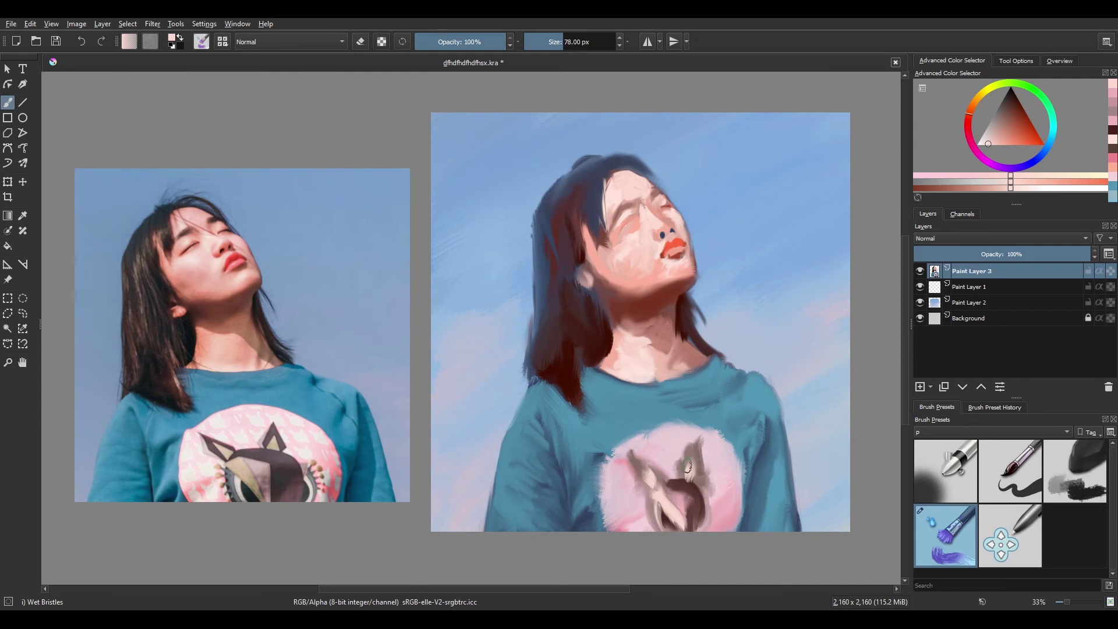
Refine the sweater's collar and shoulder with sampled blues and touch up the side of the neck
{"action": "left_click", "coordinate": [751, 394], "text": "ctrl"}
{"action": "left_click", "coordinate": [714, 370], "text": "ctrl"}
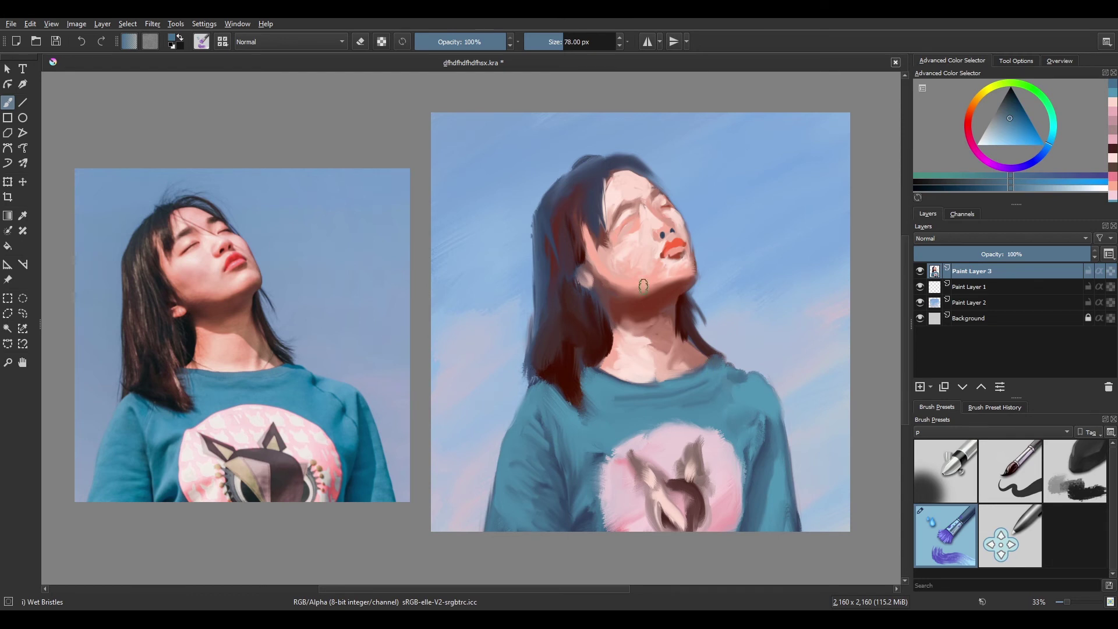
{"action": "left_click_drag", "start_coordinate": [675, 320], "coordinate": [685, 347]}
Sample the dark red of the hair and paint long strands through the hair and fringe
{"action": "left_click", "coordinate": [611, 364], "text": "ctrl"}
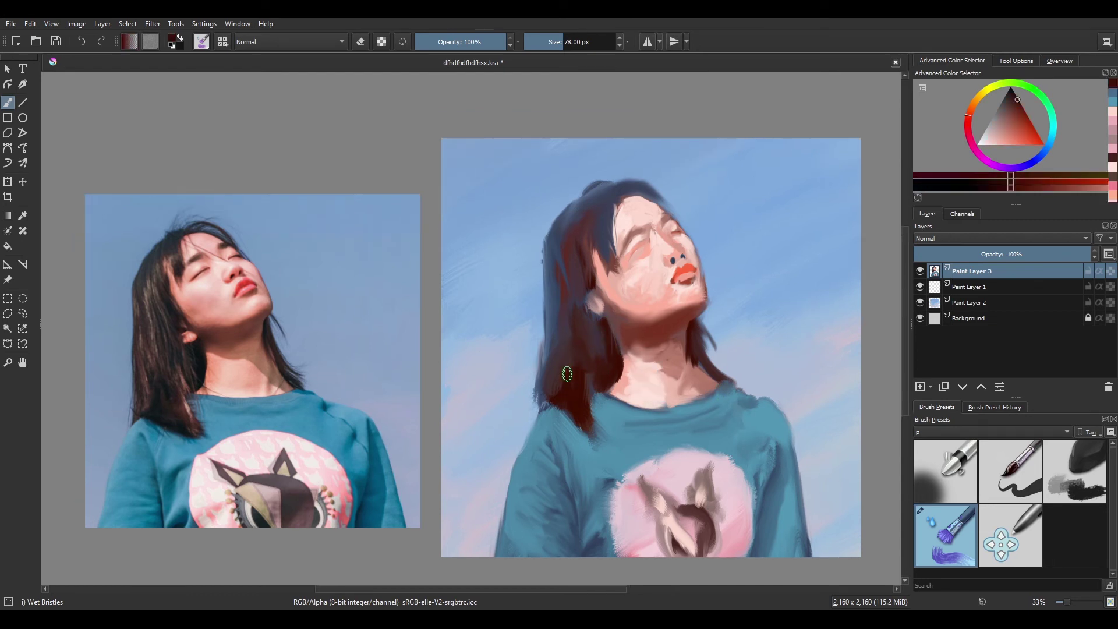
{"action": "mouse_move", "coordinate": [567, 374]}
{"action": "left_mouse_down"}
{"action": "mouse_move", "coordinate": [567, 306]}
{"action": "mouse_move", "coordinate": [544, 332]}
{"action": "mouse_move", "coordinate": [545, 308]}
{"action": "mouse_move", "coordinate": [551, 377]}
{"action": "mouse_move", "coordinate": [556, 313]}
{"action": "mouse_move", "coordinate": [547, 378]}
{"action": "mouse_move", "coordinate": [593, 250]}
{"action": "mouse_move", "coordinate": [572, 309]}
{"action": "mouse_move", "coordinate": [559, 312]}
{"action": "mouse_move", "coordinate": [567, 246]}
{"action": "mouse_move", "coordinate": [590, 352]}
{"action": "mouse_move", "coordinate": [593, 312]}
{"action": "mouse_move", "coordinate": [581, 295]}
{"action": "mouse_move", "coordinate": [577, 342]}
{"action": "mouse_move", "coordinate": [559, 281]}
{"action": "mouse_move", "coordinate": [577, 365]}
{"action": "mouse_move", "coordinate": [564, 346]}
{"action": "mouse_move", "coordinate": [571, 274]}
{"action": "left_mouse_up"}
{"action": "mouse_move", "coordinate": [574, 391]}
{"action": "left_mouse_down"}
{"action": "mouse_move", "coordinate": [598, 422]}
{"action": "mouse_move", "coordinate": [574, 331]}
{"action": "left_mouse_up"}
{"action": "left_click_drag", "start_coordinate": [604, 250], "coordinate": [601, 224]}
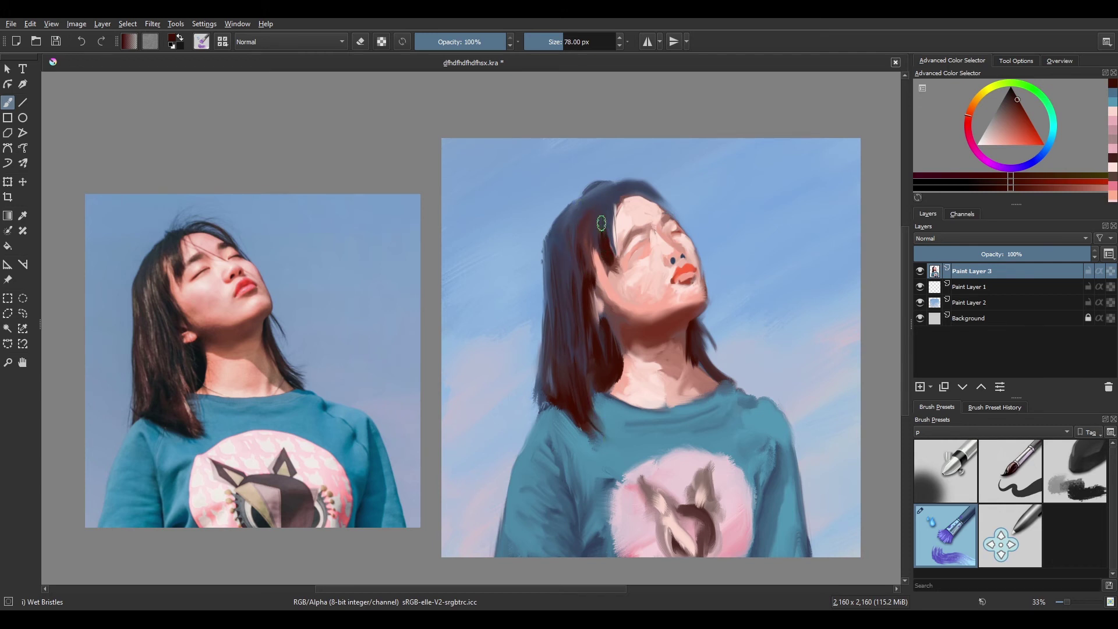
Reduce the brush to 38 px and paint near-black strands along the fringe, flyaways on the crown and the outer hair edge
{"action": "key", "text": "bracketleft"}
{"action": "key", "text": "bracketleft"}
{"action": "key", "text": "bracketleft"}
{"action": "key", "text": "bracketleft"}
{"action": "left_click_drag", "start_coordinate": [1013, 97], "coordinate": [1004, 99]}
{"action": "left_click_drag", "start_coordinate": [636, 193], "coordinate": [655, 196]}
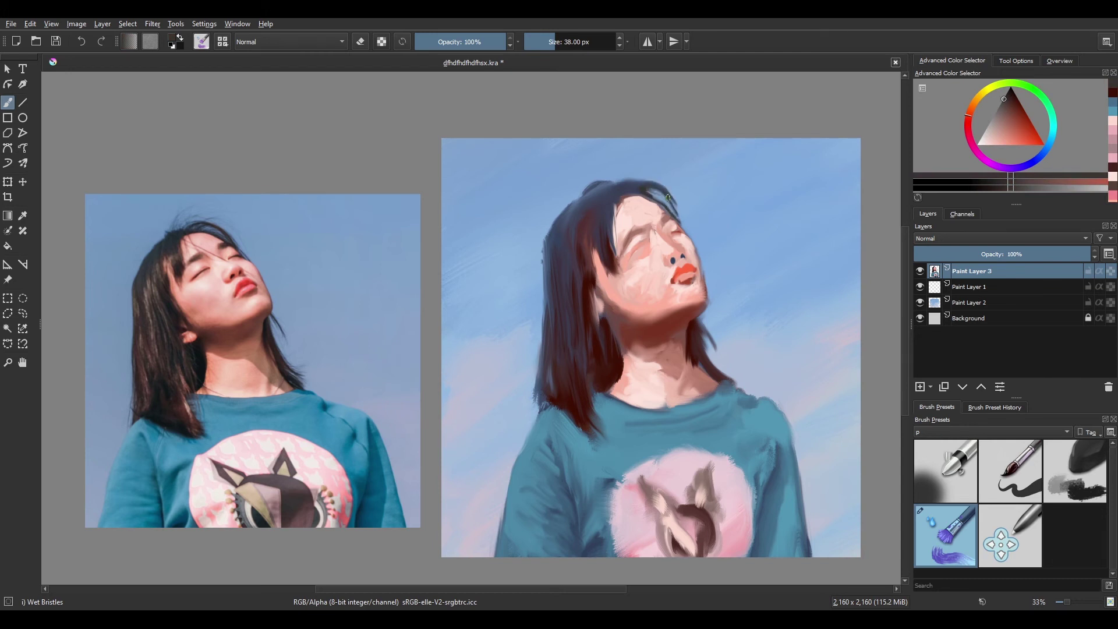
{"action": "left_click_drag", "start_coordinate": [606, 193], "coordinate": [651, 169]}
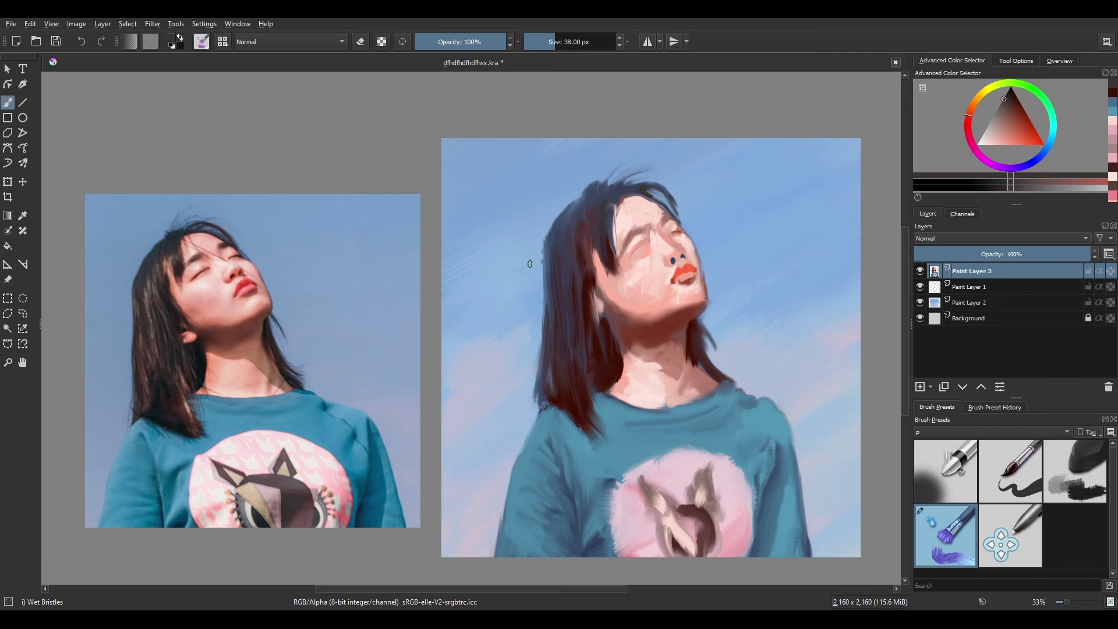
{"action": "left_click_drag", "start_coordinate": [554, 255], "coordinate": [575, 214]}
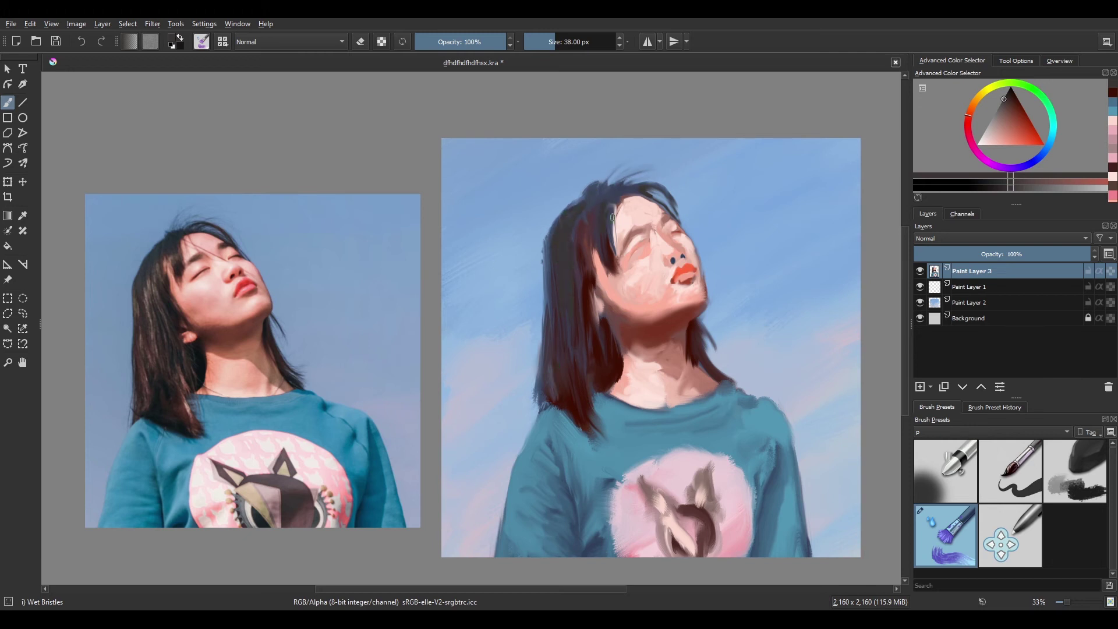
Reduce the brush to 24 px and touch up the closed eyelid and the lips with sampled reddish-brown and pale pink tones
{"action": "left_click", "coordinate": [683, 247], "text": "ctrl"}
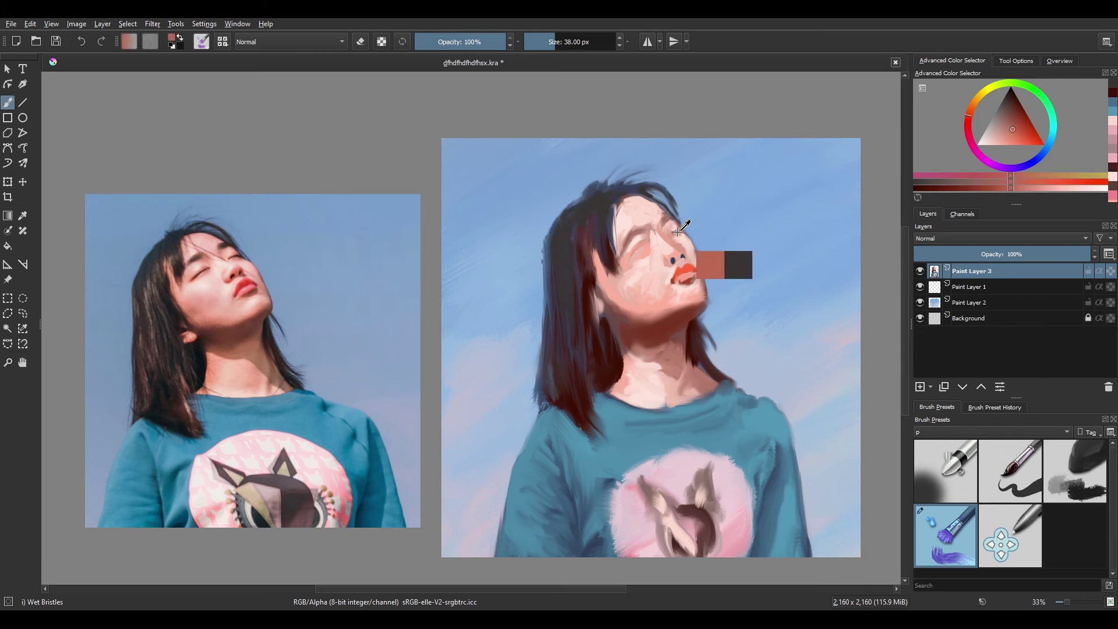
{"action": "left_click_drag", "start_coordinate": [647, 247], "coordinate": [645, 247]}
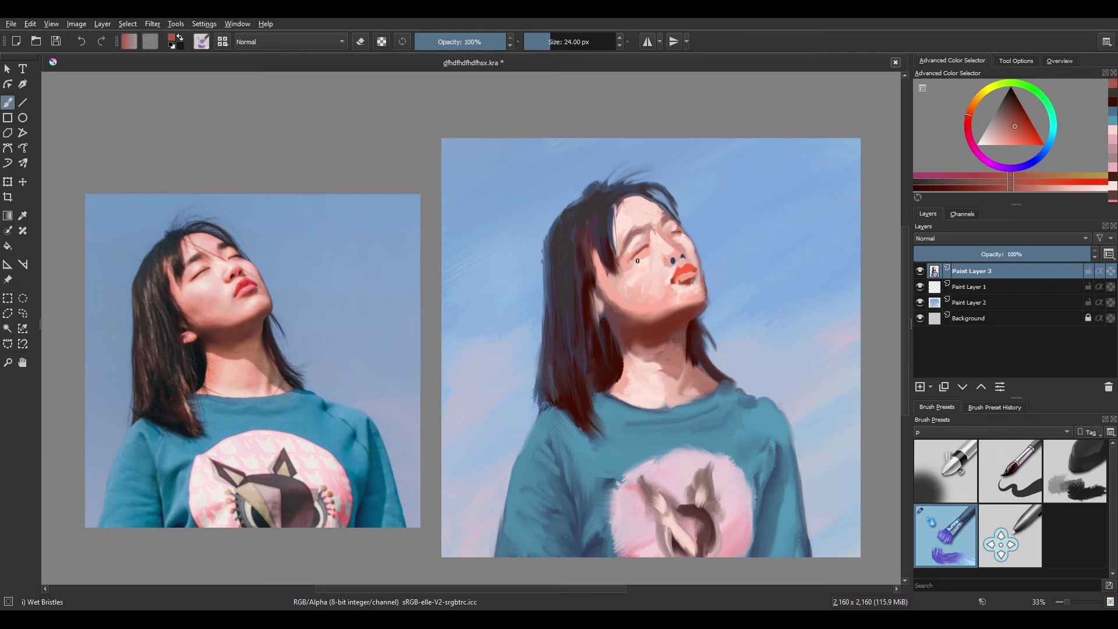
{"action": "left_click", "coordinate": [685, 275], "text": "ctrl"}
{"action": "left_click", "coordinate": [686, 275]}
{"action": "left_click", "coordinate": [668, 312], "text": "ctrl"}
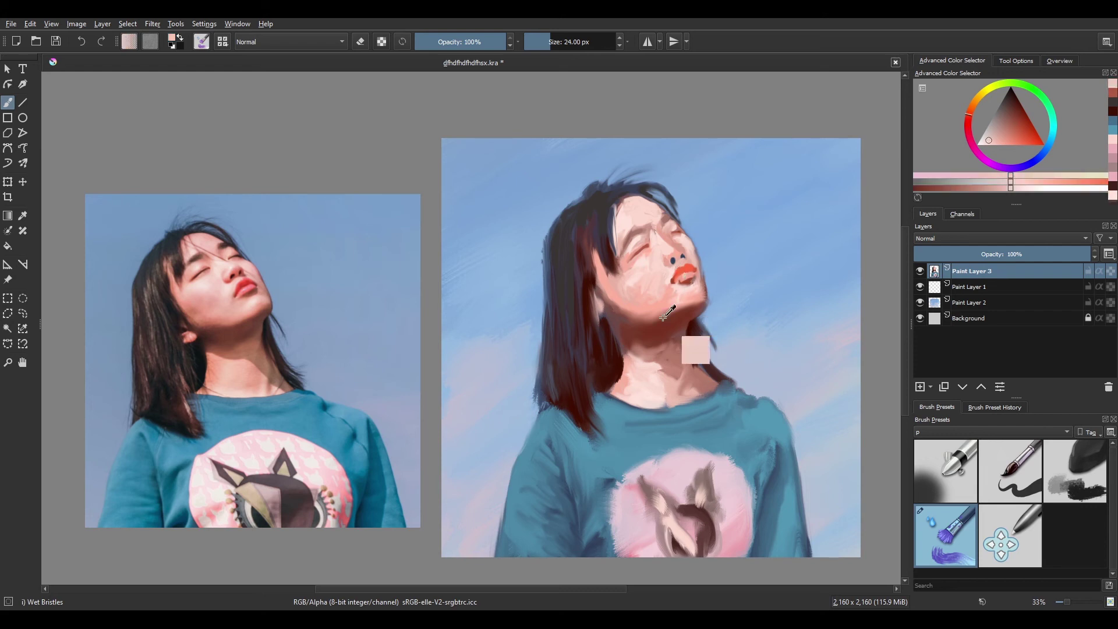
{"action": "left_click", "coordinate": [684, 275]}
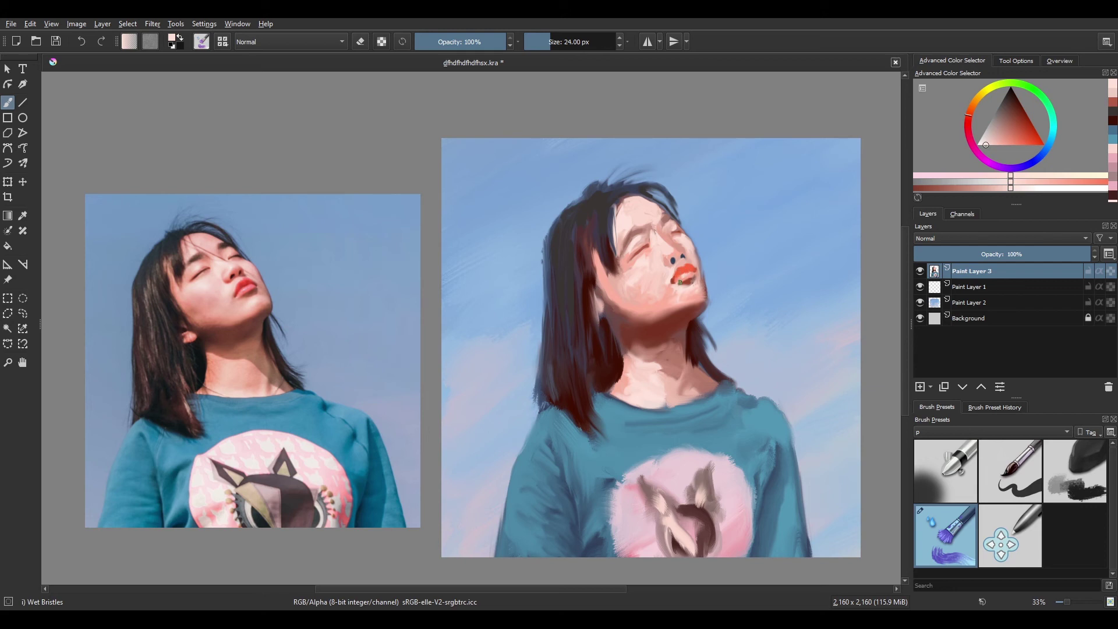
Refine the area around the nostrils with small dabs of sampled brown-red, pale pink and coral
{"action": "left_click", "coordinate": [677, 234], "text": "ctrl"}
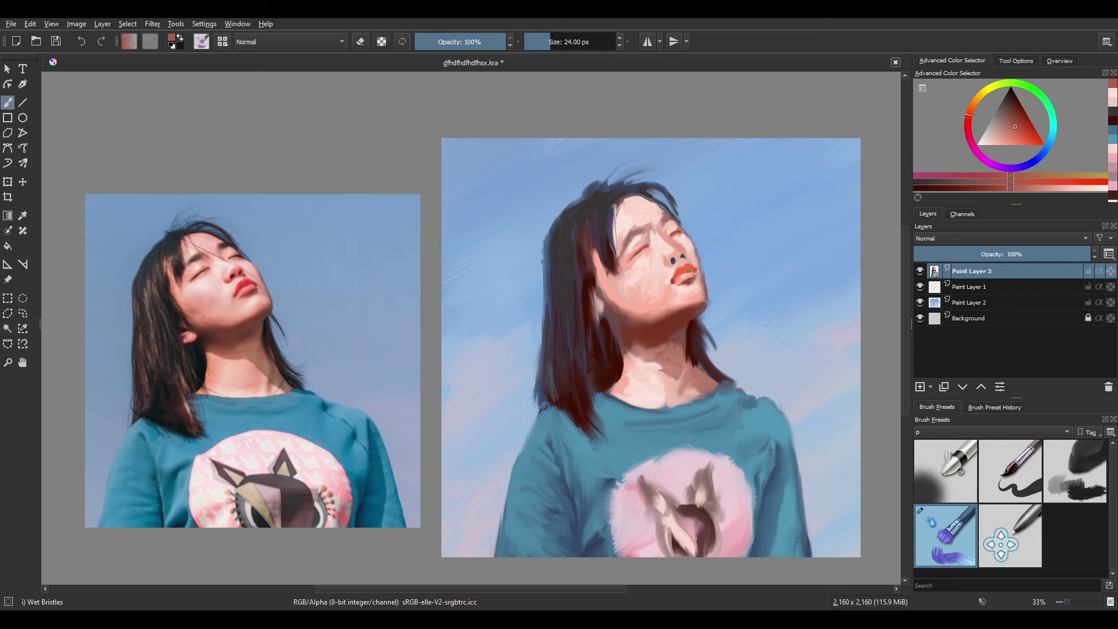
{"action": "left_click", "coordinate": [672, 252], "text": "ctrl"}
{"action": "left_click", "coordinate": [673, 257]}
{"action": "left_click", "coordinate": [669, 254], "text": "ctrl"}
{"action": "left_click", "coordinate": [675, 256]}
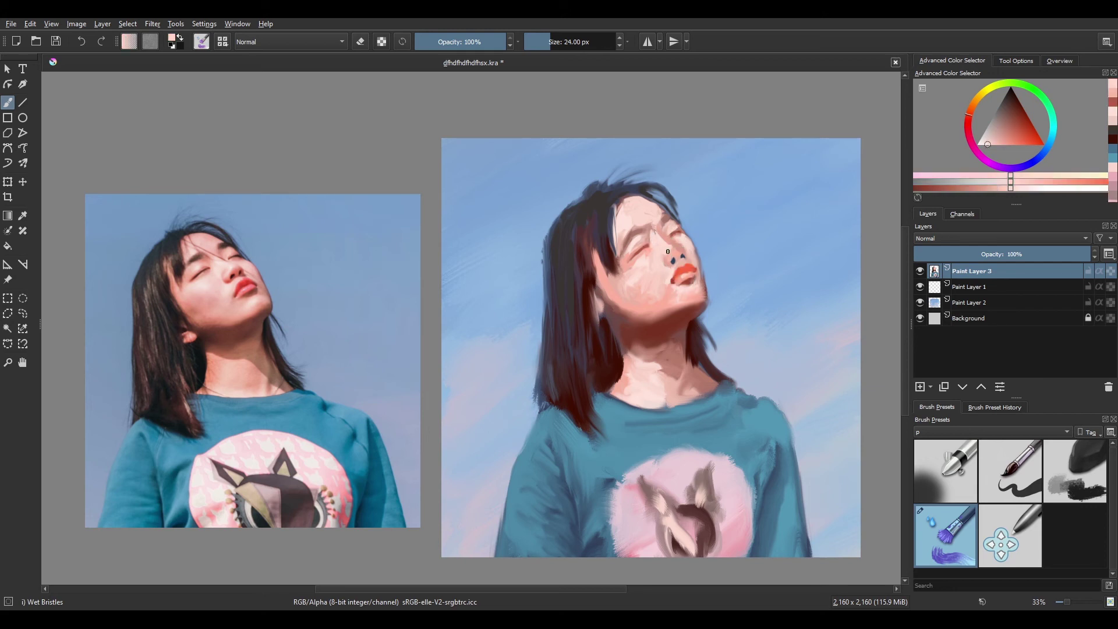
{"action": "left_click", "coordinate": [685, 270], "text": "ctrl"}
{"action": "left_click", "coordinate": [675, 253]}
{"action": "left_click", "coordinate": [673, 254], "text": "ctrl"}
{"action": "left_click", "coordinate": [675, 255]}
{"action": "left_click", "coordinate": [627, 281], "text": "ctrl"}
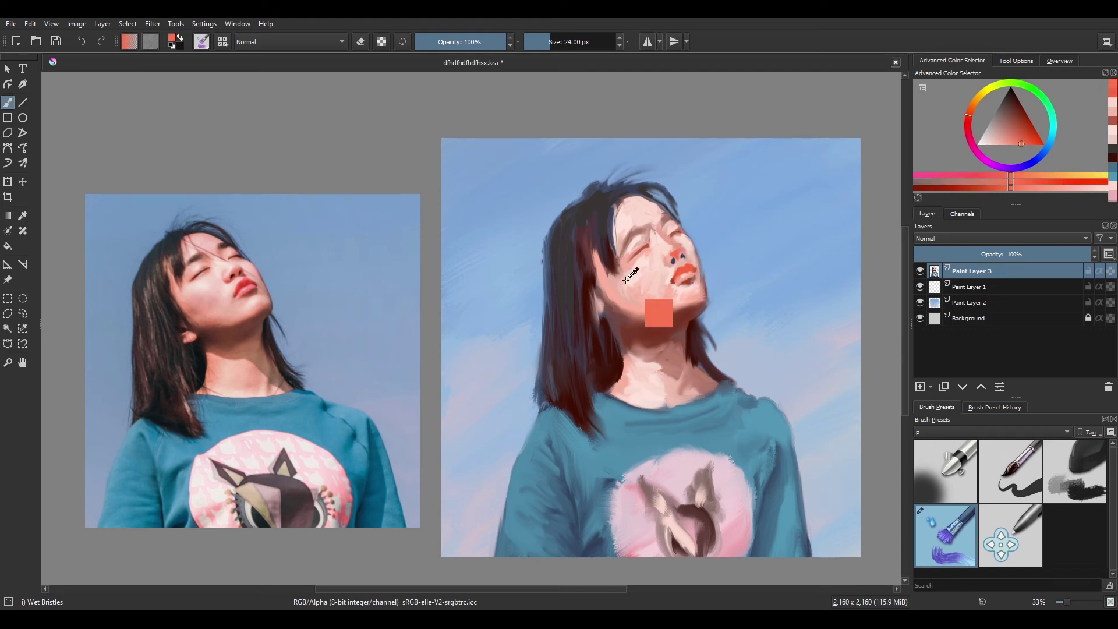
{"action": "left_click", "coordinate": [676, 255]}
Shade the underside of the nose and the skin above the upper lip with sampled pinks and corals
{"action": "left_click", "coordinate": [669, 253], "text": "ctrl"}
{"action": "left_click", "coordinate": [669, 260], "text": "ctrl"}
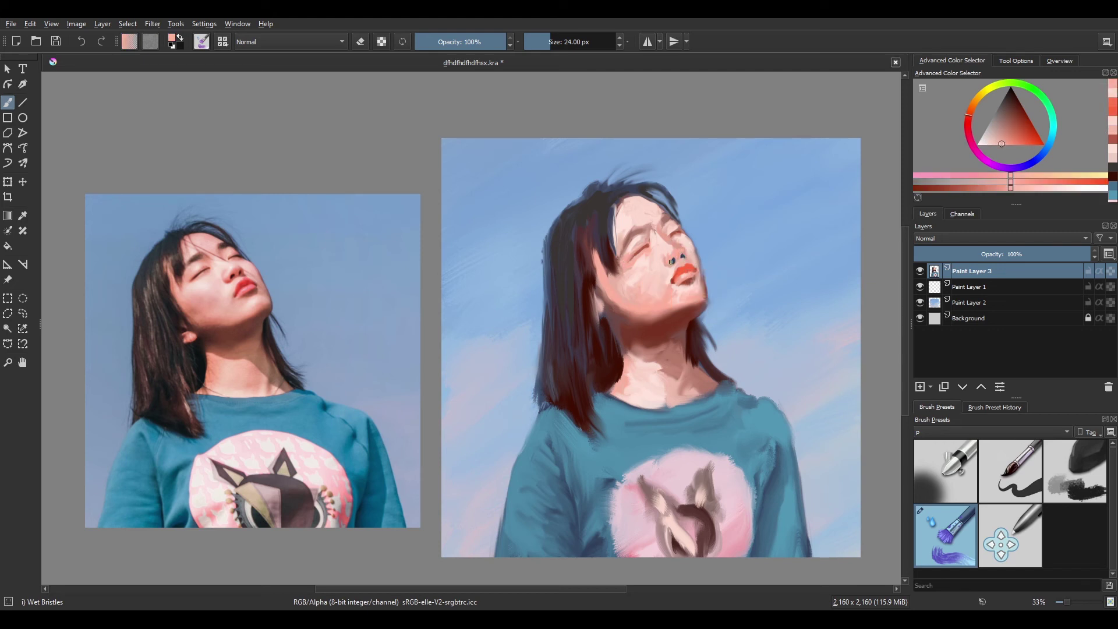
{"action": "left_click", "coordinate": [670, 265], "text": "ctrl"}
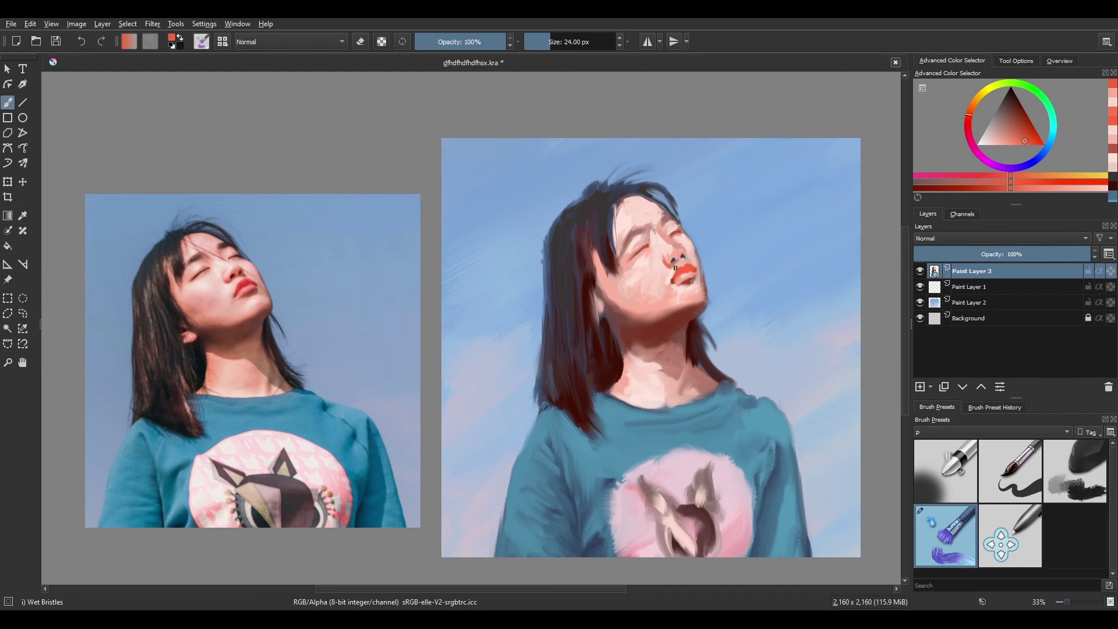
{"action": "left_click", "coordinate": [668, 269], "text": "ctrl"}
{"action": "left_click", "coordinate": [667, 266]}
{"action": "left_click", "coordinate": [665, 260], "text": "ctrl"}
{"action": "left_click", "coordinate": [670, 262]}
{"action": "left_click", "coordinate": [668, 269], "text": "ctrl"}
{"action": "left_click", "coordinate": [670, 265]}
{"action": "left_click", "coordinate": [667, 261], "text": "ctrl"}
{"action": "left_click", "coordinate": [671, 267]}
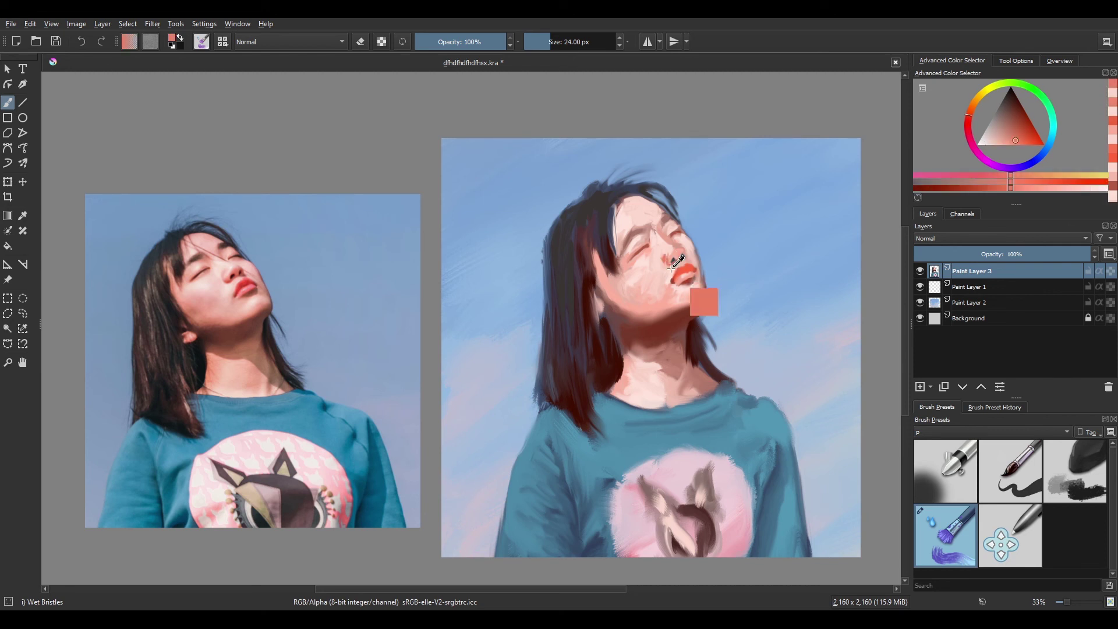
Blend the side of the nose into the cheek with salmon and light skin tones sampled nearby
{"action": "left_click", "coordinate": [669, 267], "text": "ctrl"}
{"action": "left_click", "coordinate": [667, 263]}
{"action": "left_click", "coordinate": [668, 260], "text": "ctrl"}
{"action": "left_click", "coordinate": [665, 258]}
{"action": "left_click", "coordinate": [664, 268], "text": "ctrl"}
{"action": "left_click", "coordinate": [665, 259]}
{"action": "left_click", "coordinate": [666, 256]}
{"action": "left_click", "coordinate": [663, 279], "text": "ctrl"}
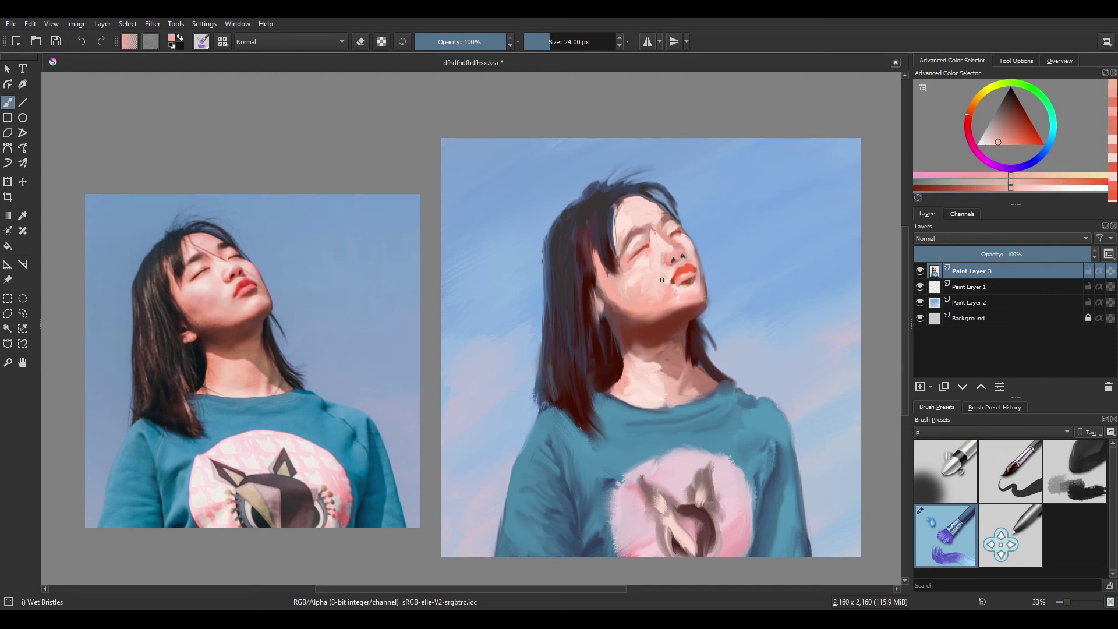
{"action": "left_click", "coordinate": [661, 279], "text": "ctrl"}
{"action": "left_click", "coordinate": [660, 275]}
{"action": "left_click", "coordinate": [666, 263], "text": "ctrl"}
{"action": "left_click", "coordinate": [667, 261]}
{"action": "left_click", "coordinate": [669, 276], "text": "ctrl"}
{"action": "left_click", "coordinate": [671, 258]}
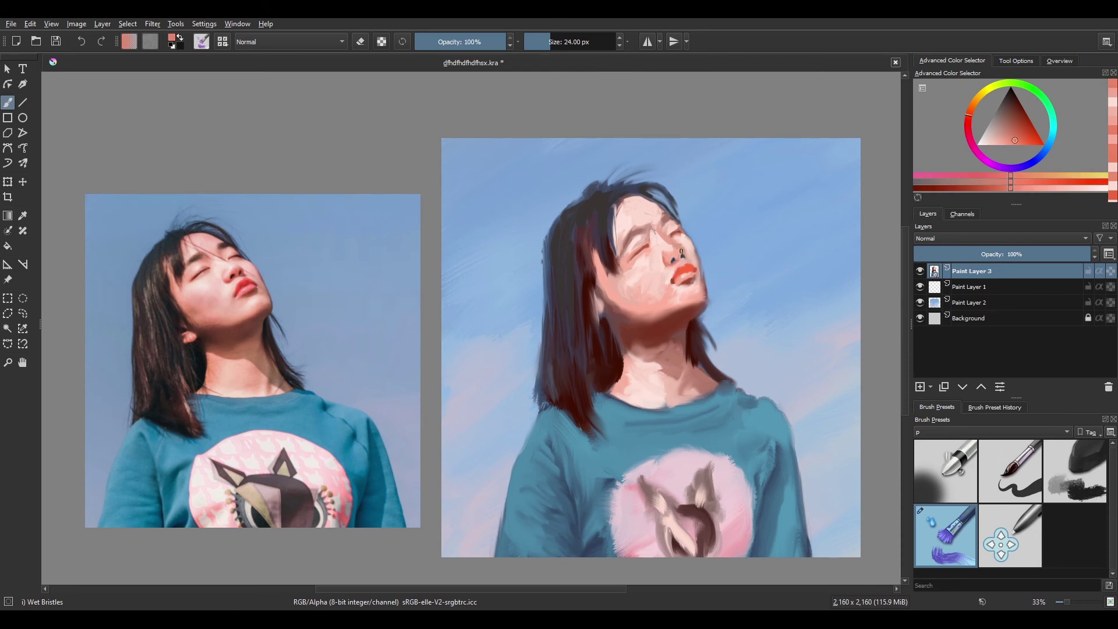
Soften the edges of the nose tip and nostrils with sampled skin tones
{"action": "left_click", "coordinate": [681, 252], "text": "ctrl"}
{"action": "left_click", "coordinate": [677, 254]}
{"action": "left_click", "coordinate": [678, 255]}
{"action": "left_click", "coordinate": [676, 252], "text": "ctrl"}
{"action": "left_click", "coordinate": [675, 254]}
{"action": "left_click", "coordinate": [673, 250], "text": "ctrl"}
{"action": "left_click", "coordinate": [673, 255]}
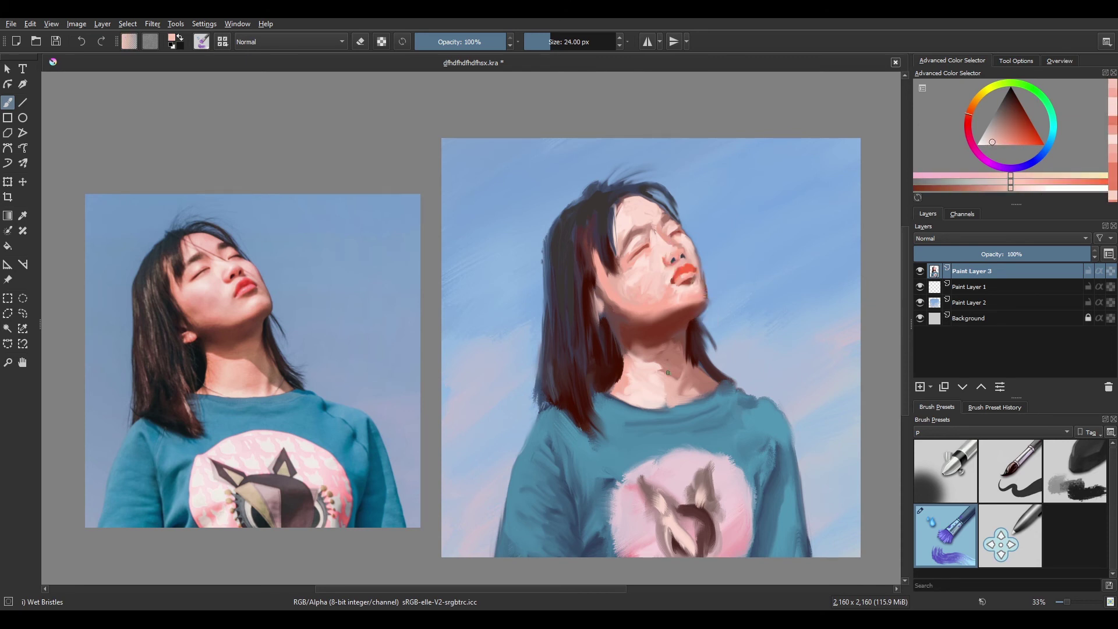
Mirror the canvas, paint sampled pale pink around the brow and closed eye, and mirror the view back
{"action": "key", "text": "m"}
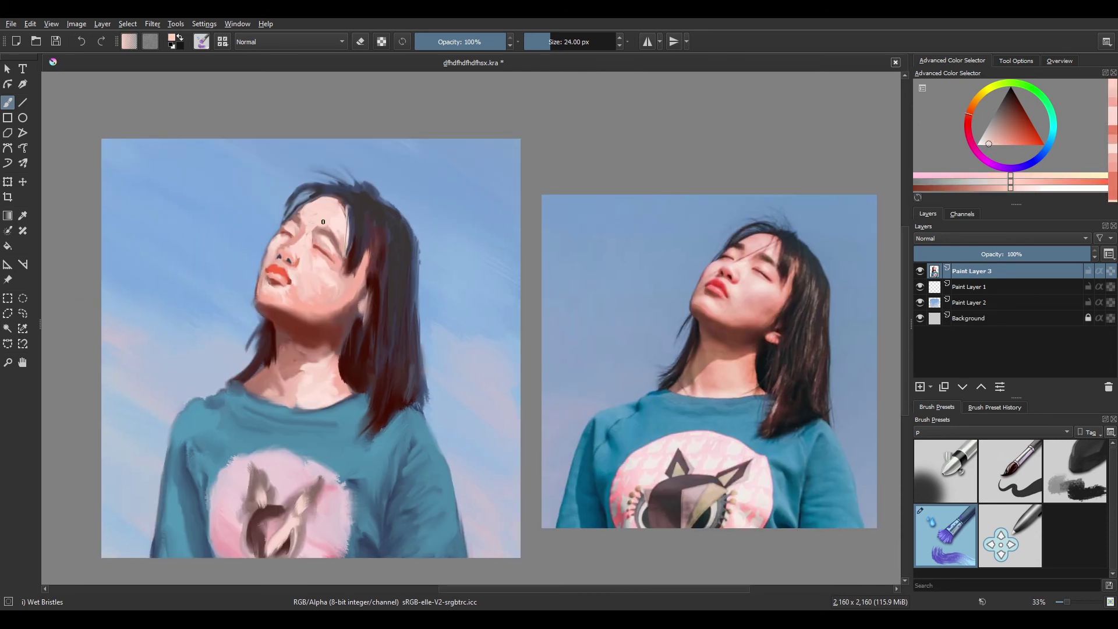
{"action": "left_click", "coordinate": [324, 225]}
{"action": "left_click", "coordinate": [287, 271], "text": "ctrl"}
{"action": "left_click", "coordinate": [319, 231]}
{"action": "left_click", "coordinate": [318, 227], "text": "ctrl"}
{"action": "left_click", "coordinate": [334, 231]}
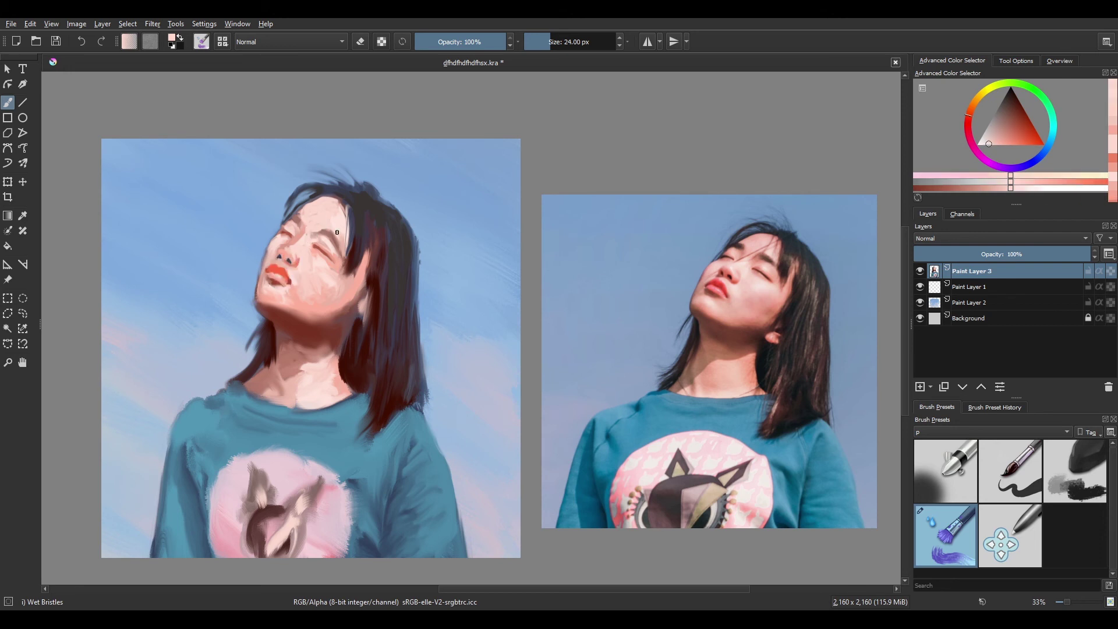
{"action": "left_click_drag", "start_coordinate": [335, 246], "coordinate": [341, 258]}
{"action": "key", "text": "m"}
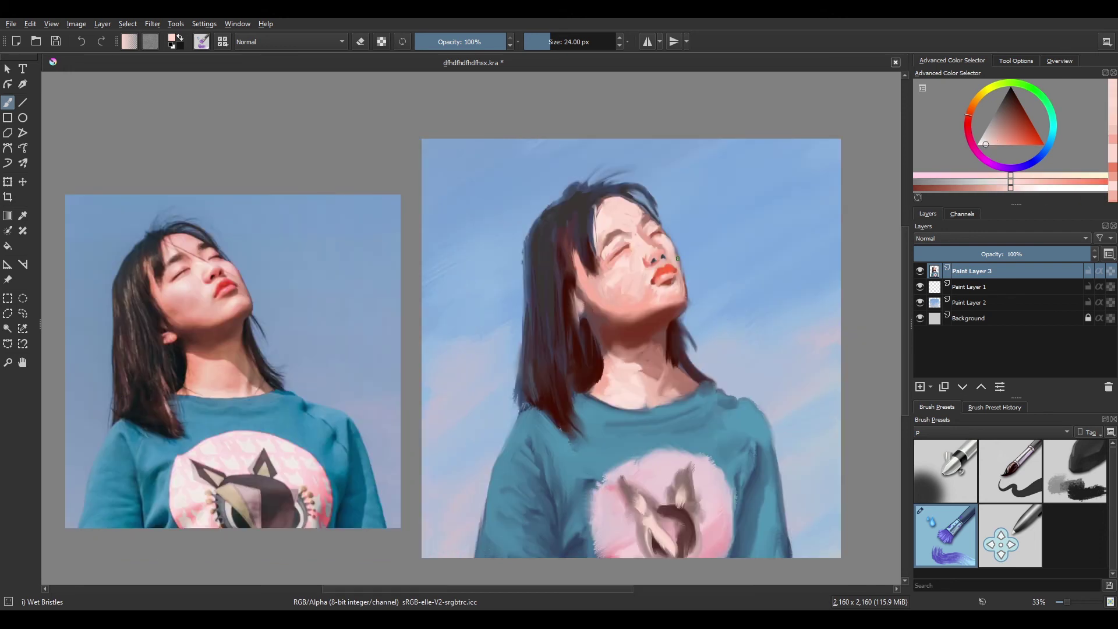
Pick a near-white and add a new paint layer above Paint Layer 3
{"action": "left_click", "coordinate": [977, 142]}
{"action": "key", "text": "Insert"}
{"action": "mouse_move", "coordinate": [560, 232]}
{"action": "left_mouse_down"}
{"action": "mouse_move", "coordinate": [555, 274]}
{"action": "mouse_move", "coordinate": [563, 257]}
{"action": "mouse_move", "coordinate": [536, 308]}
{"action": "left_mouse_up"}
{"action": "key", "text": "ctrl+z"}
{"action": "key", "text": "ctrl+z"}
{"action": "key", "text": "ctrl+z"}
{"action": "key", "text": "ctrl+z"}
{"action": "left_click_drag", "start_coordinate": [530, 258], "coordinate": [536, 349]}
{"action": "key", "text": "ctrl+z"}
Paint near-white highlight strands at 59 px along the outer hair lengths and up towards the crown
{"action": "left_click_drag", "start_coordinate": [529, 300], "coordinate": [530, 375]}
{"action": "left_click_drag", "start_coordinate": [528, 327], "coordinate": [539, 406]}
{"action": "mouse_move", "coordinate": [528, 367]}
{"action": "left_mouse_down"}
{"action": "mouse_move", "coordinate": [534, 405]}
{"action": "mouse_move", "coordinate": [530, 352]}
{"action": "left_mouse_up"}
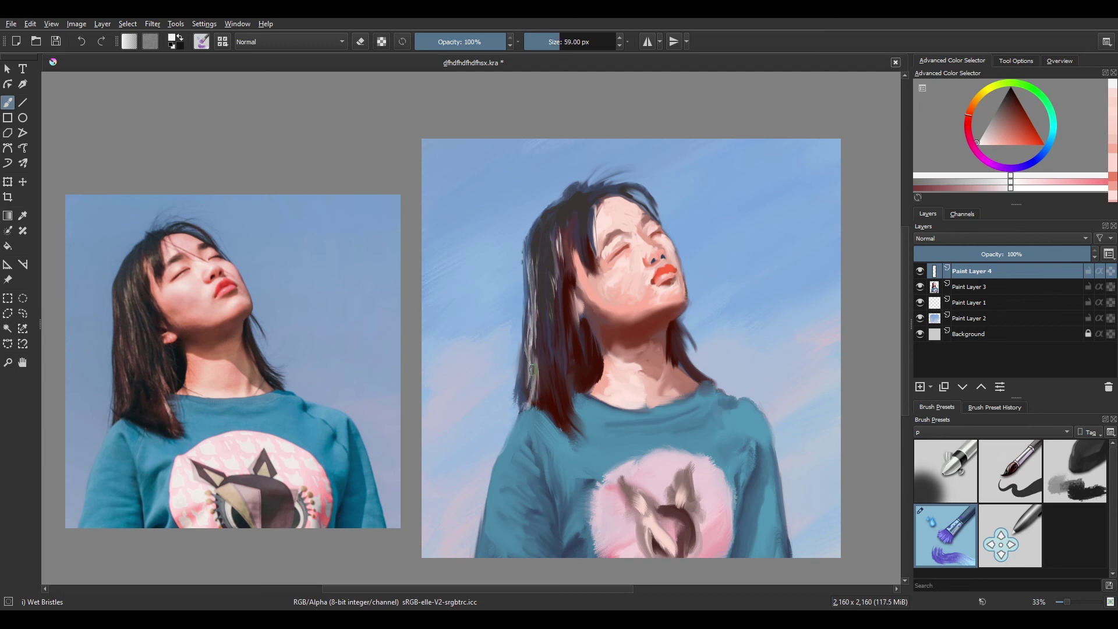
{"action": "left_click_drag", "start_coordinate": [539, 276], "coordinate": [547, 317]}
{"action": "mouse_move", "coordinate": [545, 250]}
{"action": "left_mouse_down"}
{"action": "mouse_move", "coordinate": [552, 309]}
{"action": "mouse_move", "coordinate": [549, 214]}
{"action": "mouse_move", "coordinate": [552, 303]}
{"action": "left_mouse_up"}
{"action": "left_click_drag", "start_coordinate": [578, 245], "coordinate": [576, 226]}
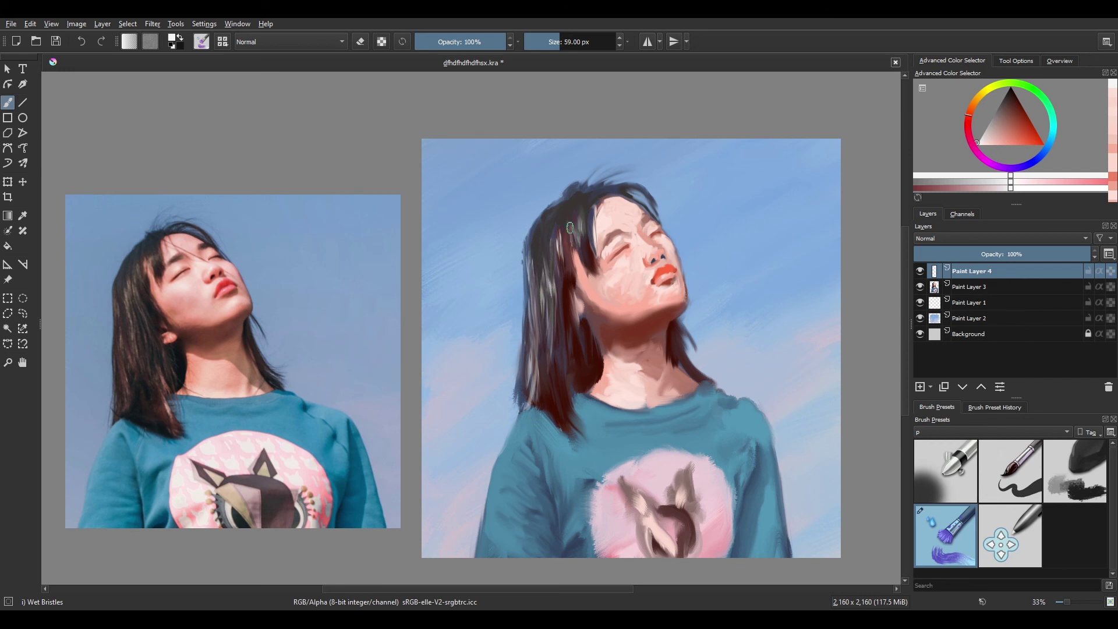
Add near-white strands to the lower hair near the shoulder and neck, and undo the last two strokes
{"action": "left_click_drag", "start_coordinate": [573, 327], "coordinate": [556, 431]}
{"action": "left_click_drag", "start_coordinate": [568, 365], "coordinate": [574, 418]}
{"action": "left_click_drag", "start_coordinate": [594, 350], "coordinate": [586, 379]}
{"action": "left_click_drag", "start_coordinate": [593, 337], "coordinate": [585, 382]}
{"action": "key", "text": "ctrl+z"}
{"action": "key", "text": "ctrl+z"}
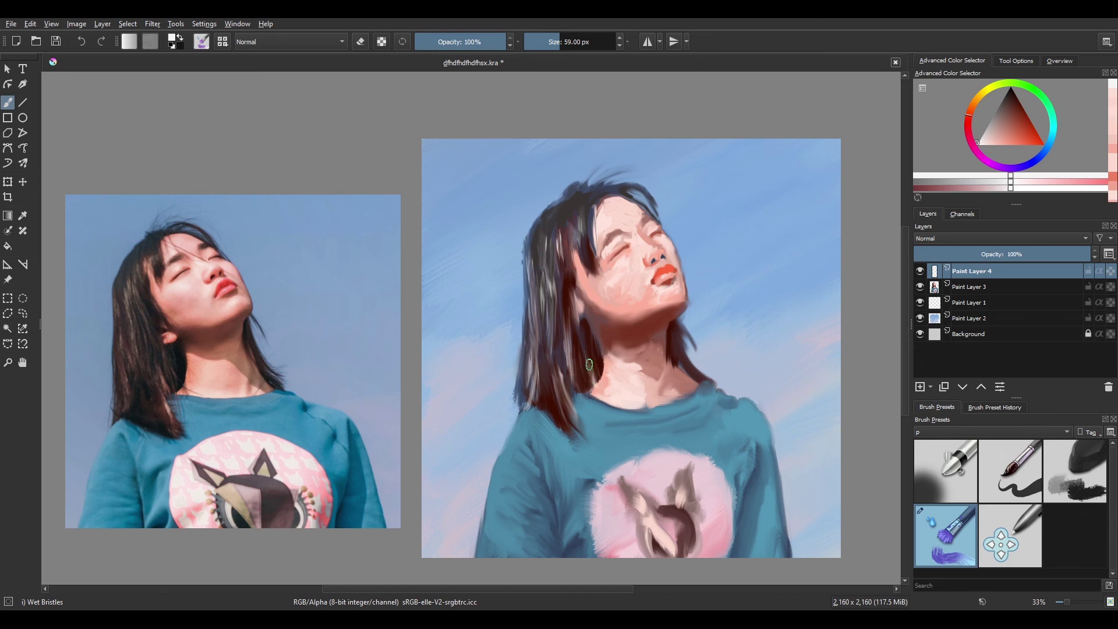
Check the painting mirrored, lower the highlight layer's opacity and add a new layer directly above Paint Layer 3
{"action": "key", "text": "m"}
{"action": "key", "text": "m"}
{"action": "left_click_drag", "start_coordinate": [980, 255], "coordinate": [958, 291]}
{"action": "left_click", "coordinate": [921, 388]}
Choose black and paint dark strands between the highlights from the crown down through the hair lengths
{"action": "left_click", "coordinate": [1009, 92]}
{"action": "left_click_drag", "start_coordinate": [550, 304], "coordinate": [550, 355]}
{"action": "key", "text": "ctrl+z"}
{"action": "left_click_drag", "start_coordinate": [995, 120], "coordinate": [1011, 88]}
{"action": "left_click_drag", "start_coordinate": [539, 352], "coordinate": [532, 399]}
{"action": "key", "text": "ctrl+z"}
{"action": "key", "text": "ctrl+z"}
{"action": "left_click_drag", "start_coordinate": [549, 353], "coordinate": [545, 413]}
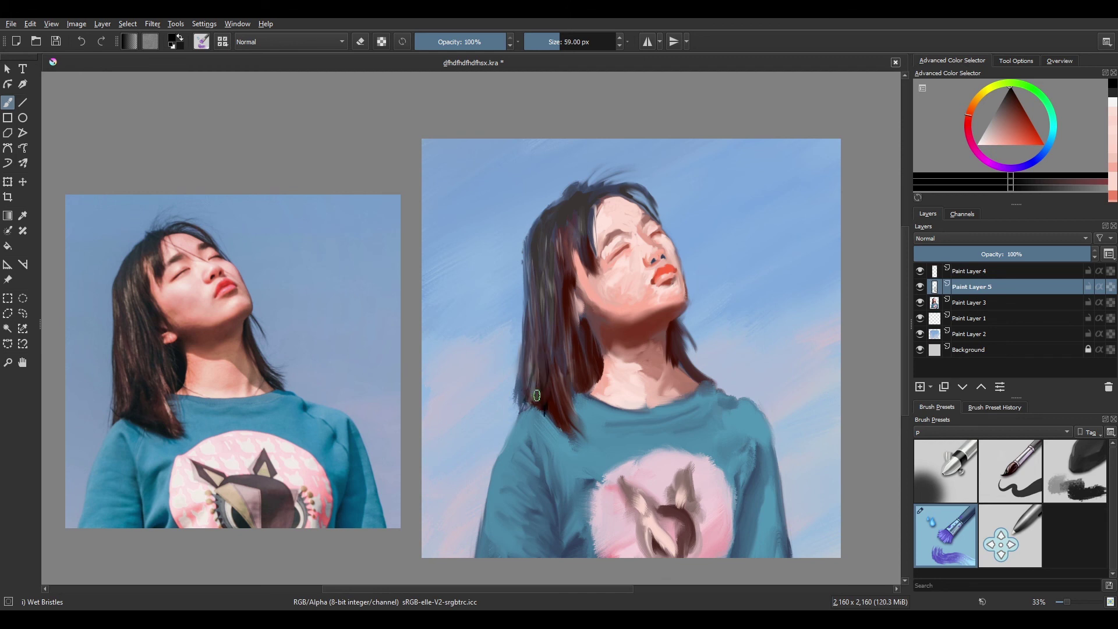
{"action": "left_click_drag", "start_coordinate": [541, 312], "coordinate": [547, 378]}
{"action": "mouse_move", "coordinate": [573, 254]}
{"action": "left_mouse_down"}
{"action": "mouse_move", "coordinate": [577, 358]}
{"action": "mouse_move", "coordinate": [586, 350]}
{"action": "mouse_move", "coordinate": [587, 362]}
{"action": "left_mouse_up"}
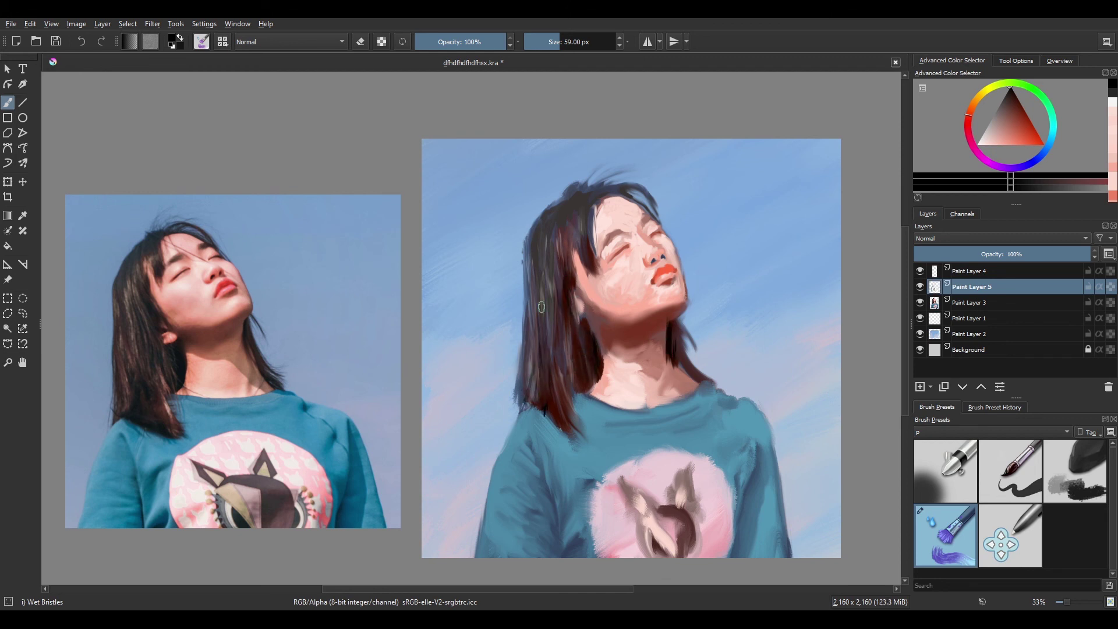
{"action": "mouse_move", "coordinate": [582, 206]}
{"action": "left_mouse_down"}
{"action": "mouse_move", "coordinate": [586, 251]}
{"action": "mouse_move", "coordinate": [584, 200]}
{"action": "mouse_move", "coordinate": [564, 266]}
{"action": "mouse_move", "coordinate": [570, 212]}
{"action": "left_mouse_up"}
Reduce the brush to 38 px, add a new layer and touch up the nose area with sampled skin pinks
{"action": "key", "text": "ctrl+plus"}
{"action": "mouse_move", "coordinate": [748, 229]}
{"action": "left_mouse_down", "text": "shift"}
{"action": "mouse_move", "coordinate": [766, 229]}
{"action": "mouse_move", "coordinate": [744, 223]}
{"action": "mouse_move", "coordinate": [755, 227]}
{"action": "mouse_move", "coordinate": [745, 234]}
{"action": "left_mouse_up", "text": "shift"}
{"action": "left_click", "coordinate": [737, 232], "text": "ctrl"}
{"action": "left_click", "coordinate": [920, 387]}
{"action": "left_click", "coordinate": [773, 222], "text": "ctrl"}
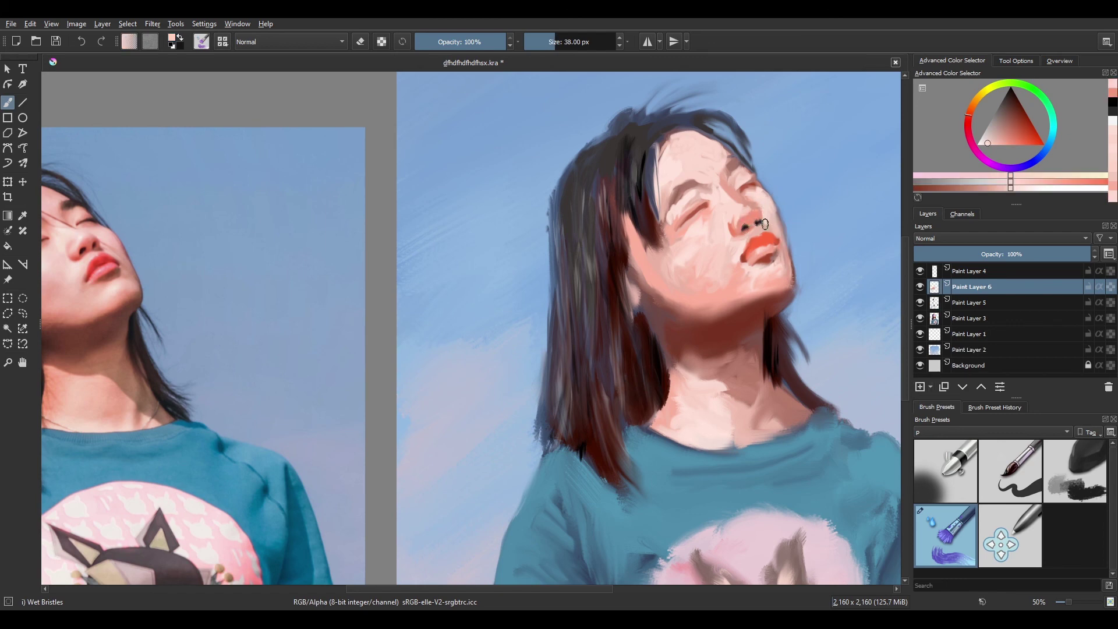
{"action": "left_click", "coordinate": [767, 219], "text": "ctrl"}
Compare the whole painting with the reference photo at several zoom levels
{"action": "scroll", "coordinate": [762, 385], "scroll_direction": "down", "scroll_amount": 5}
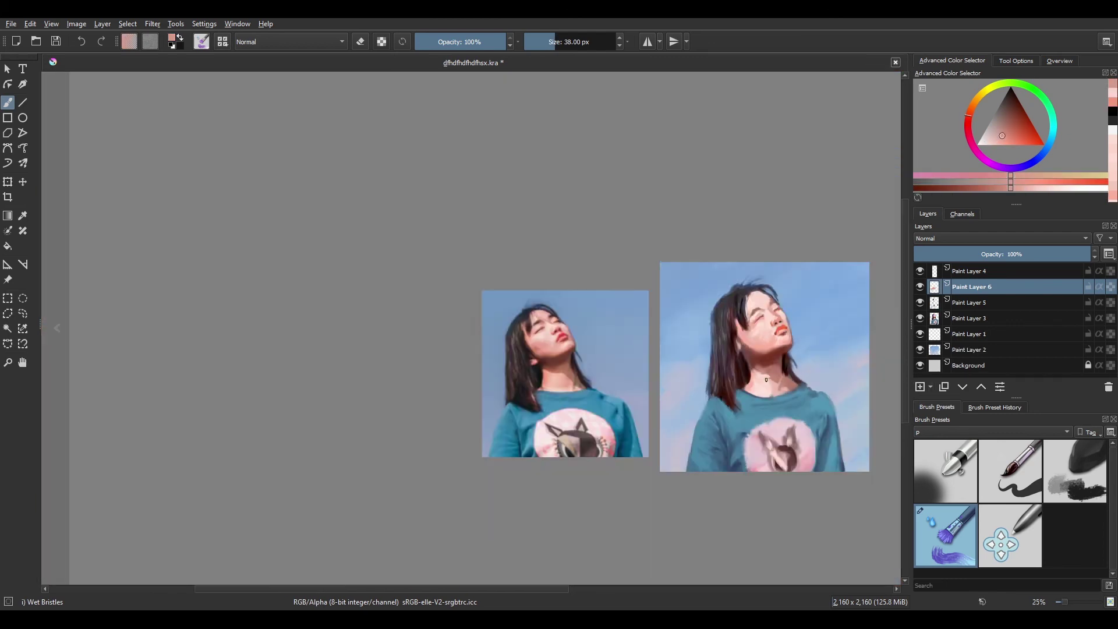
{"action": "scroll", "coordinate": [808, 384], "scroll_direction": "up", "scroll_amount": 3}
{"action": "left_click_drag", "start_coordinate": [809, 385], "coordinate": [657, 378]}
{"action": "scroll", "coordinate": [657, 372], "scroll_direction": "down", "scroll_amount": 3}
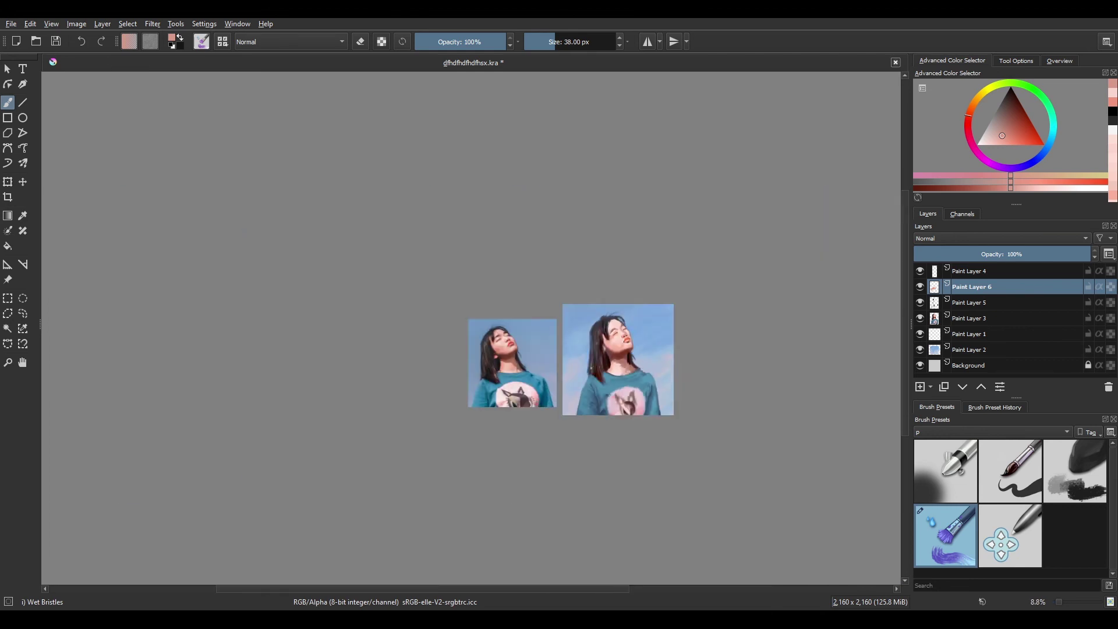
{"action": "scroll", "coordinate": [590, 369], "scroll_direction": "down", "scroll_amount": 1}
{"action": "scroll", "coordinate": [591, 367], "scroll_direction": "up", "scroll_amount": 5}
{"action": "left_click_drag", "start_coordinate": [562, 355], "coordinate": [526, 358]}
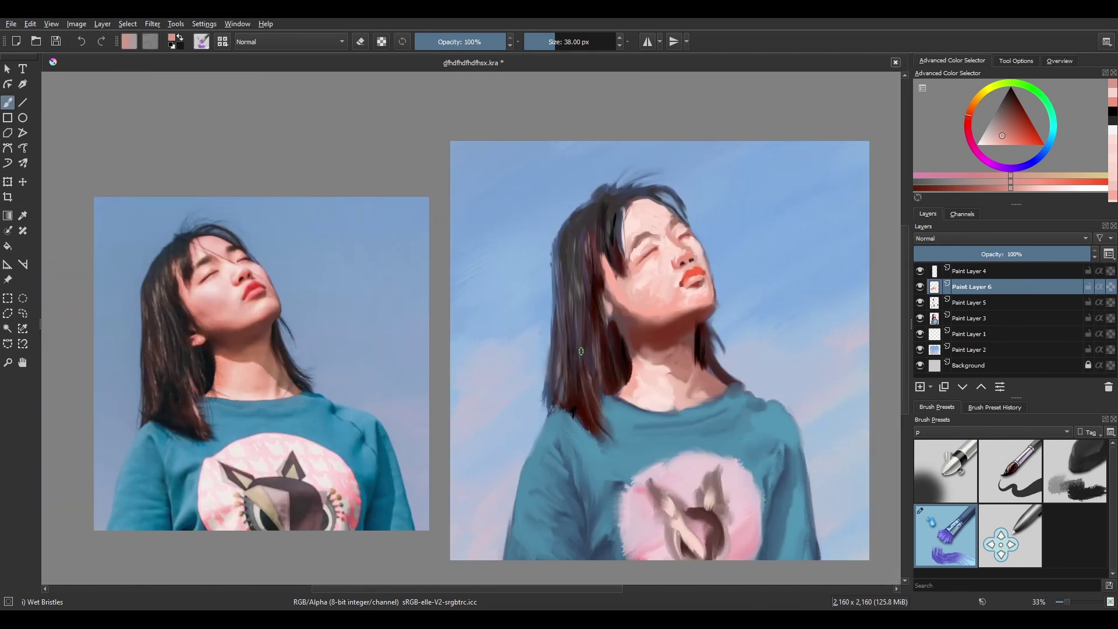
Sample the salmon pink of the cheek, enlarge the brush to 63 px and paint the forehead beside the fringe
{"action": "left_click", "coordinate": [613, 284], "text": "ctrl"}
{"action": "key", "text": "bracketright"}
{"action": "key", "text": "bracketright"}
{"action": "key", "text": "bracketright"}
{"action": "key", "text": "bracketright"}
{"action": "key", "text": "bracketright"}
{"action": "key", "text": "bracketright"}
{"action": "key", "text": "bracketright"}
{"action": "mouse_move", "coordinate": [626, 216]}
{"action": "left_mouse_down"}
{"action": "mouse_move", "coordinate": [630, 235]}
{"action": "mouse_move", "coordinate": [633, 221]}
{"action": "left_mouse_up"}
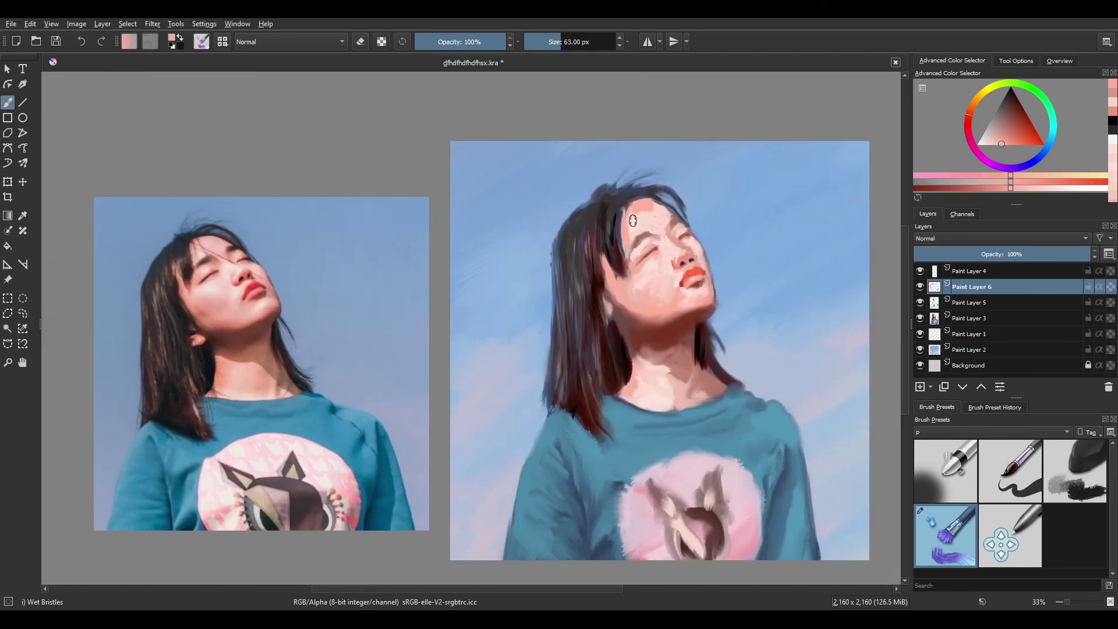
Merge Paint Layer 3 and all the paint layers above it into one layer
{"action": "left_click", "coordinate": [990, 318]}
{"action": "left_click", "coordinate": [991, 271], "text": "shift"}
{"action": "key", "text": "ctrl+e"}
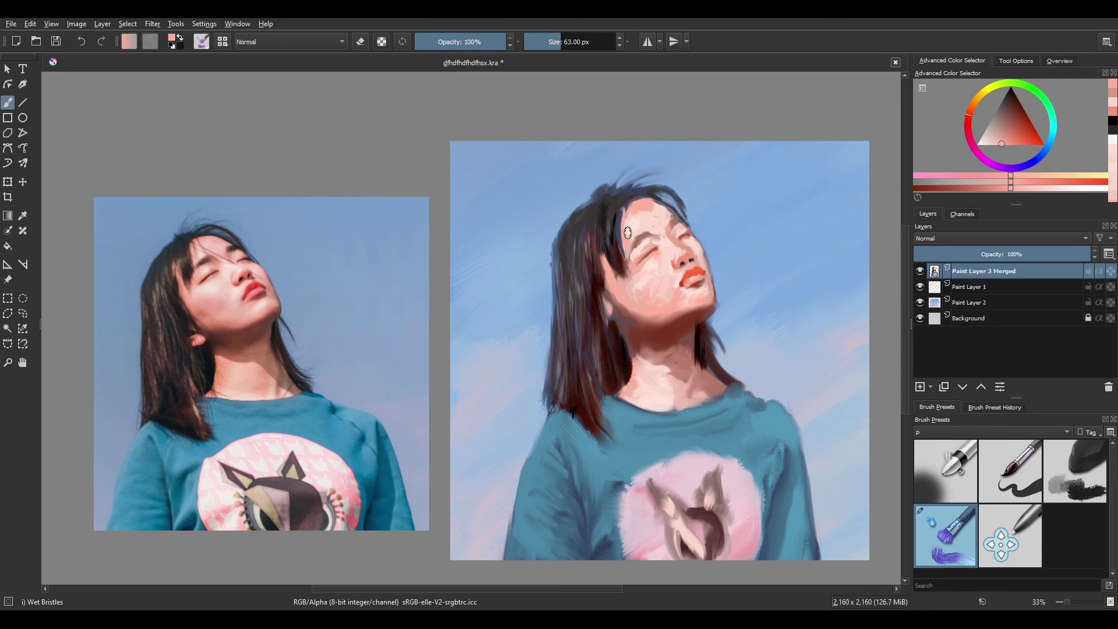
Mirror the canvas, refine the fringe and hairline along the far side of the forehead, and mirror the view back
{"action": "key", "text": "m"}
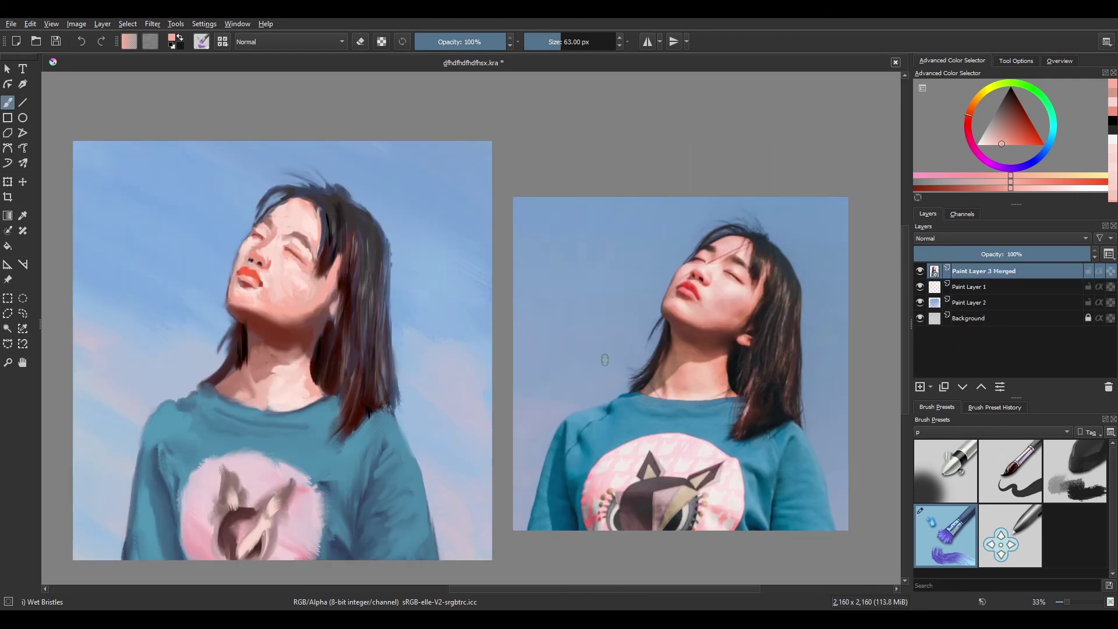
{"action": "left_click_drag", "start_coordinate": [290, 196], "coordinate": [268, 222]}
{"action": "key", "text": "m"}
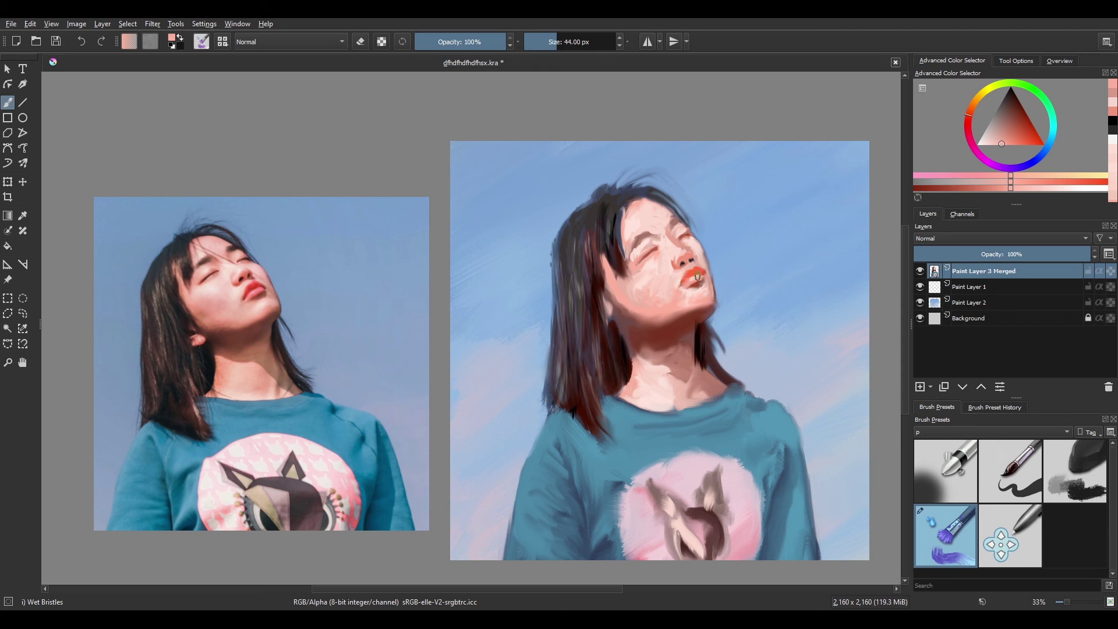
Reduce the brush to 24 px and paint the lips with a sampled dark red
{"action": "key", "text": "bracketleft"}
{"action": "key", "text": "bracketleft"}
{"action": "key", "text": "bracketleft"}
{"action": "key", "text": "bracketleft"}
{"action": "key", "text": "bracketleft"}
{"action": "key", "text": "bracketleft"}
{"action": "key", "text": "bracketleft"}
{"action": "key", "text": "bracketleft"}
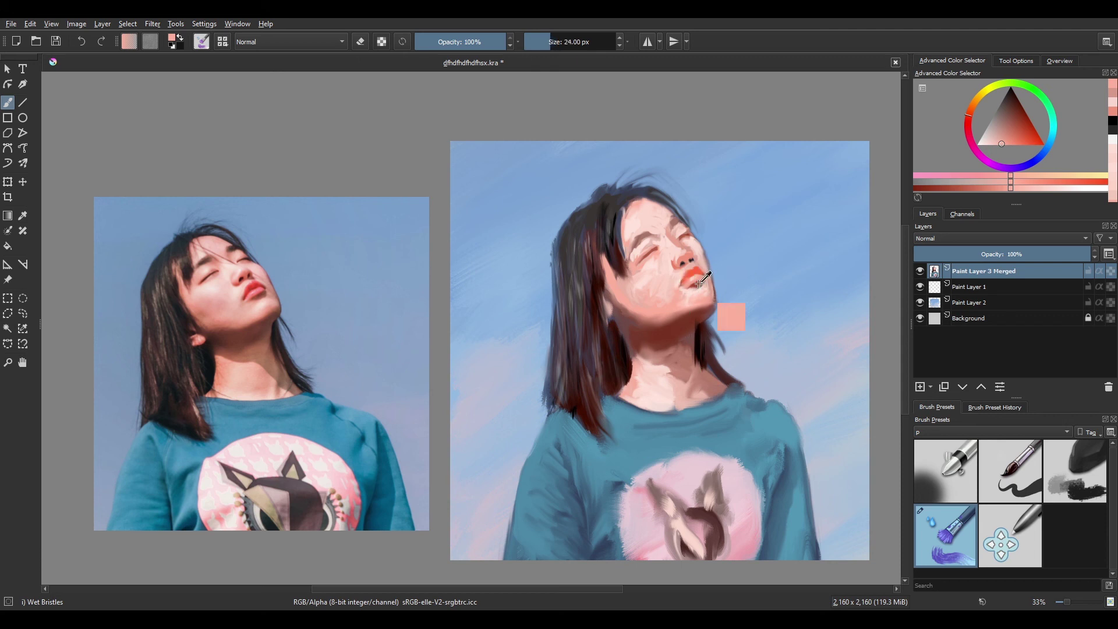
{"action": "left_click", "coordinate": [698, 284], "text": "ctrl"}
{"action": "left_click", "coordinate": [685, 281]}
{"action": "left_click_drag", "start_coordinate": [690, 275], "coordinate": [697, 273]}
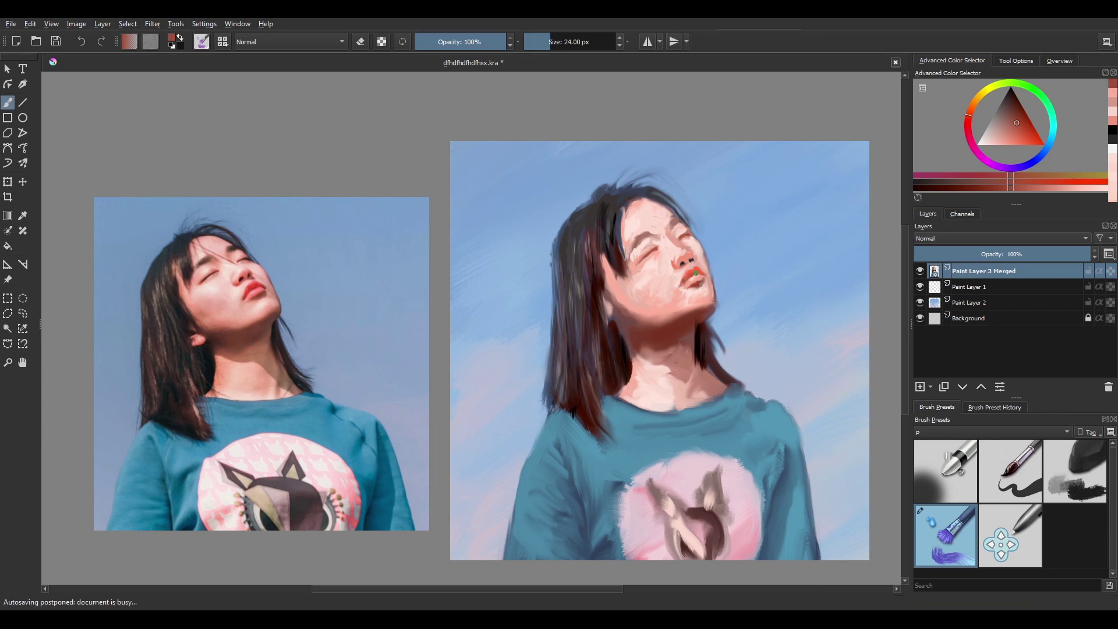
Refine the lips and their edges with sampled pinks and reds, checking the mirrored painting against the reference
{"action": "key", "text": "m"}
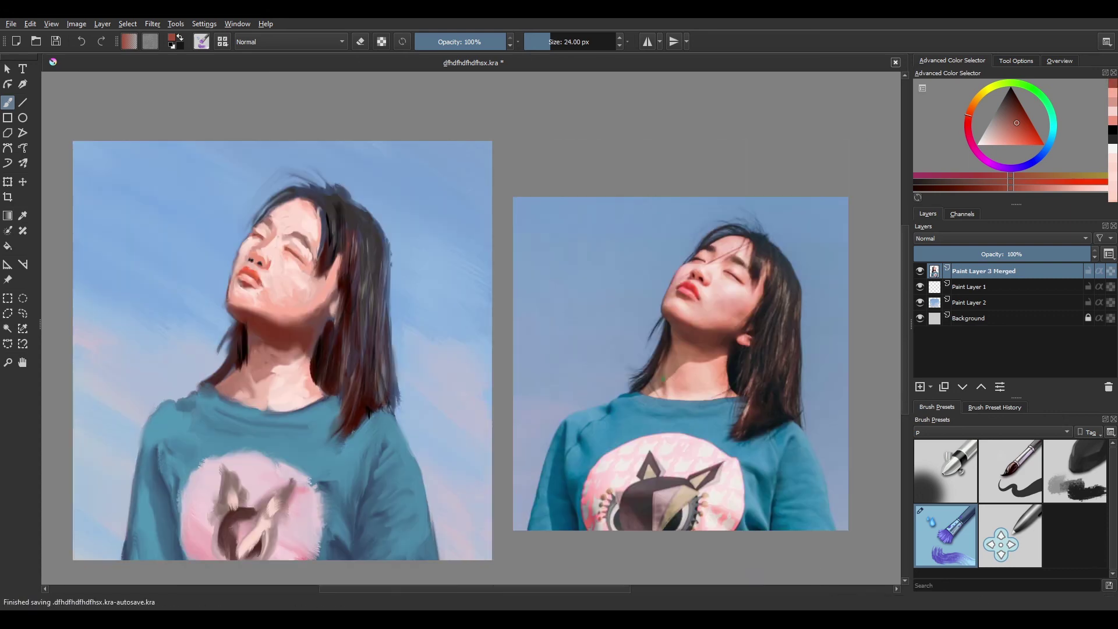
{"action": "key", "text": "m"}
{"action": "left_click", "coordinate": [695, 273], "text": "ctrl"}
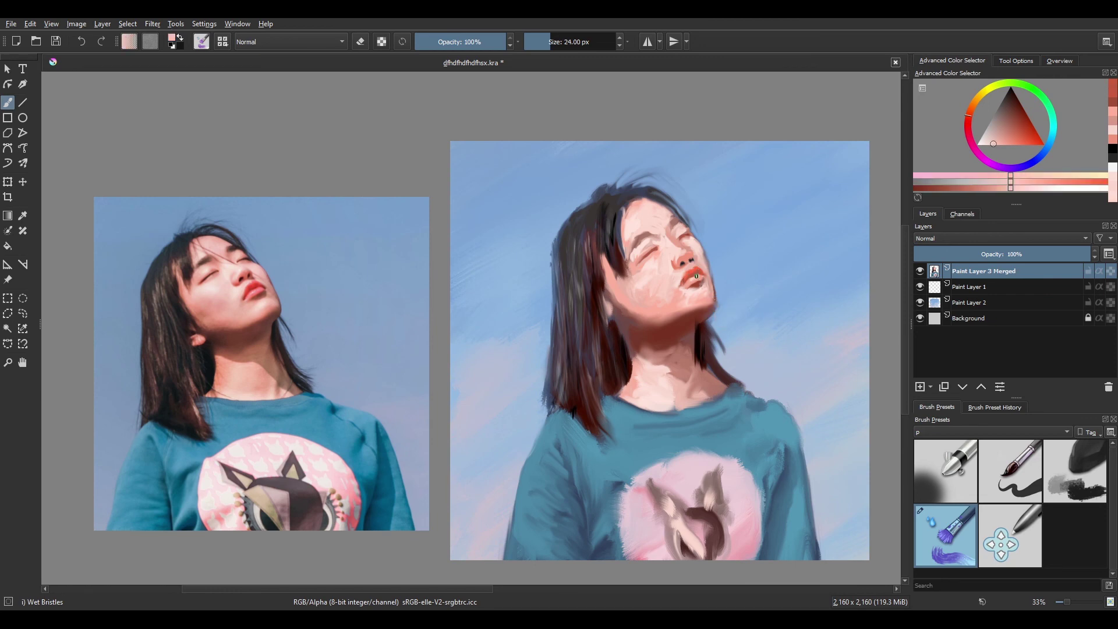
{"action": "left_click", "coordinate": [701, 273], "text": "ctrl"}
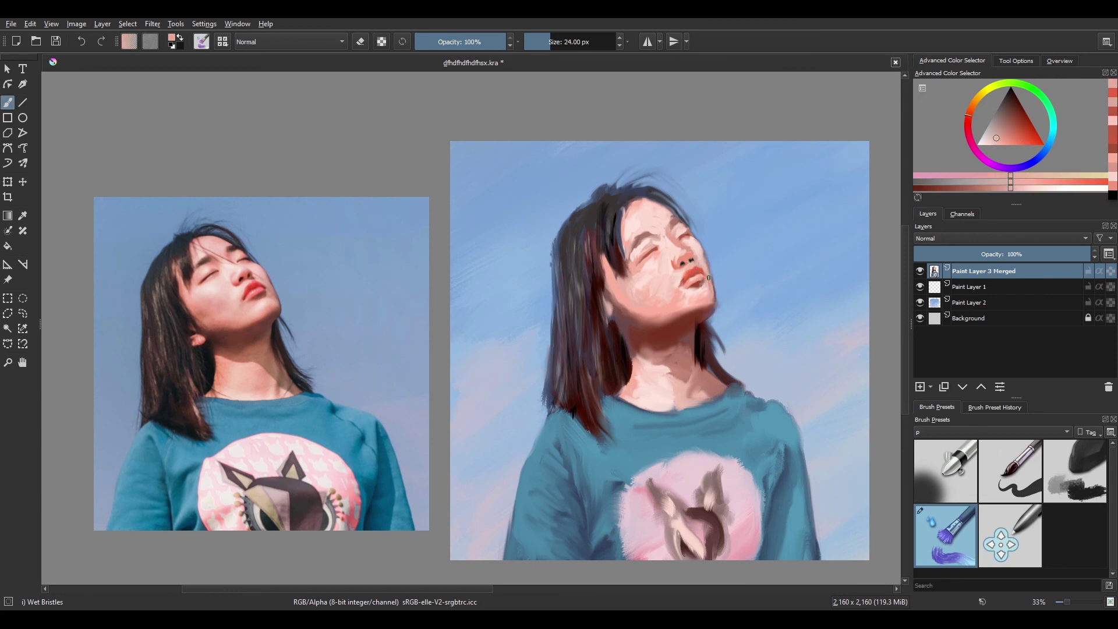
{"action": "key", "text": "m"}
{"action": "key", "text": "minus"}
{"action": "key", "text": "minus"}
{"action": "key", "text": "minus"}
{"action": "scroll", "coordinate": [615, 394], "scroll_direction": "up", "scroll_amount": 1}
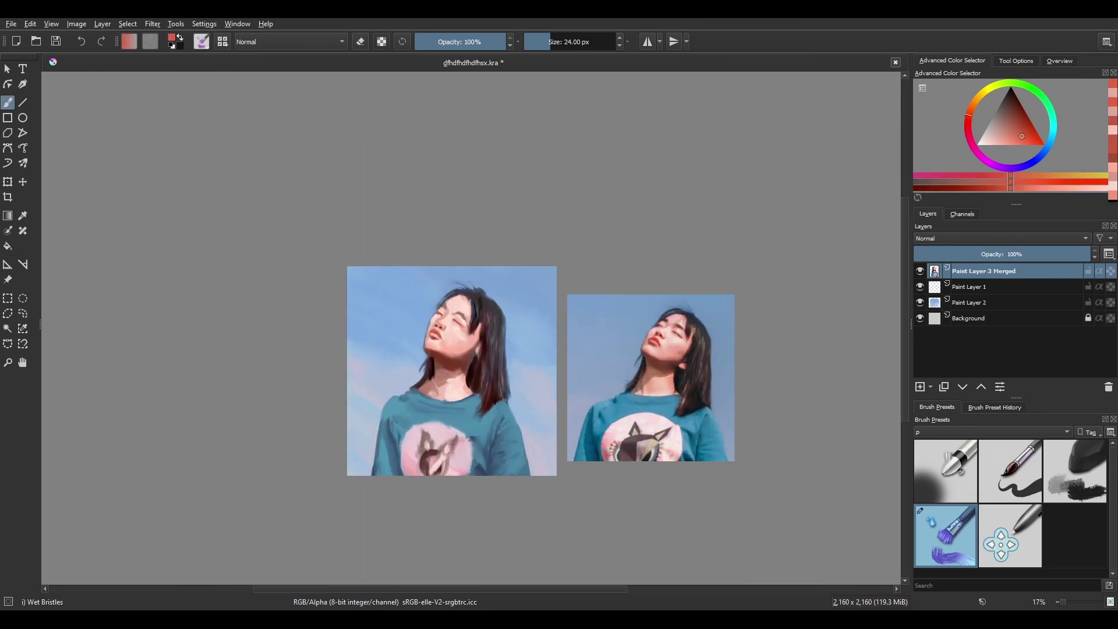